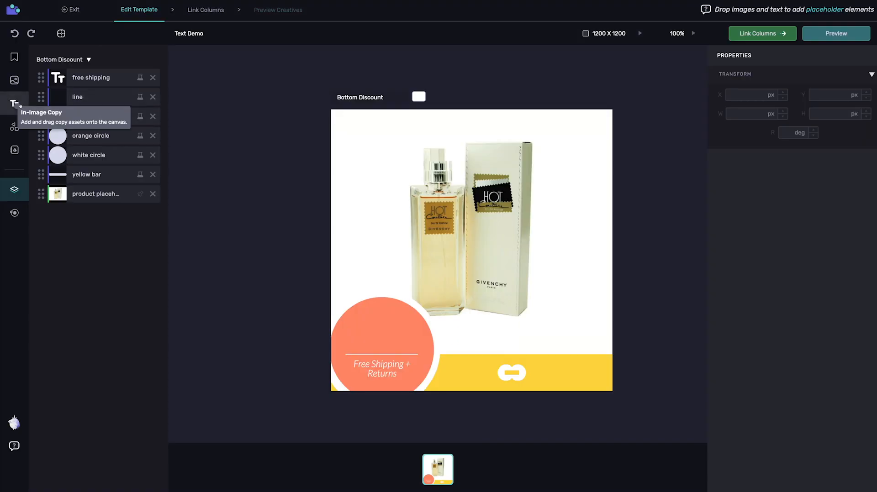
# Open the Copy Assets library of reusable text from the left sidebar.
pyautogui.click(14, 104)
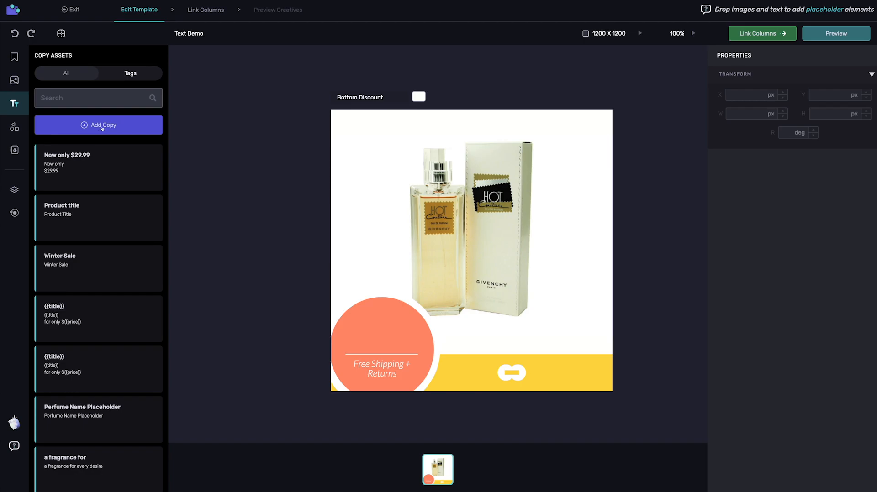
# Create an in-image copy 'Description' reading 'Women's perfume bottle' and drop it above the yellow bar.
pyautogui.click(102, 126)
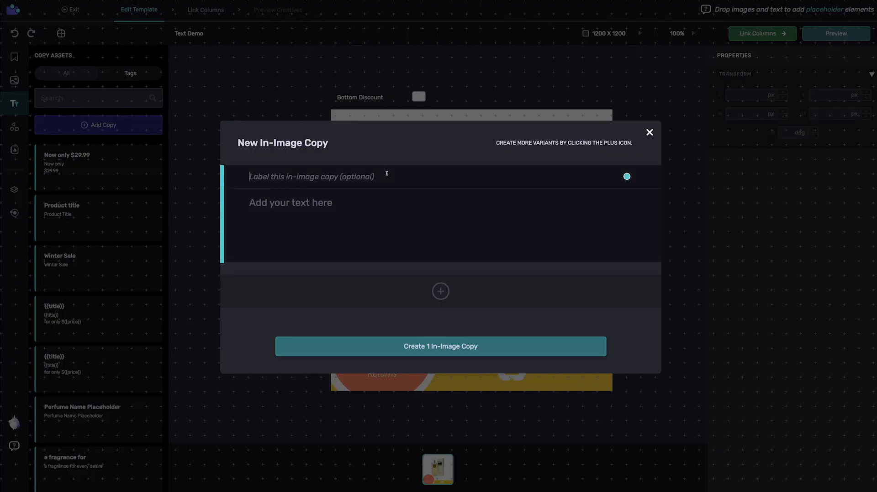
pyautogui.click(387, 174)
pyautogui.write('Description')
pyautogui.press('Tab')
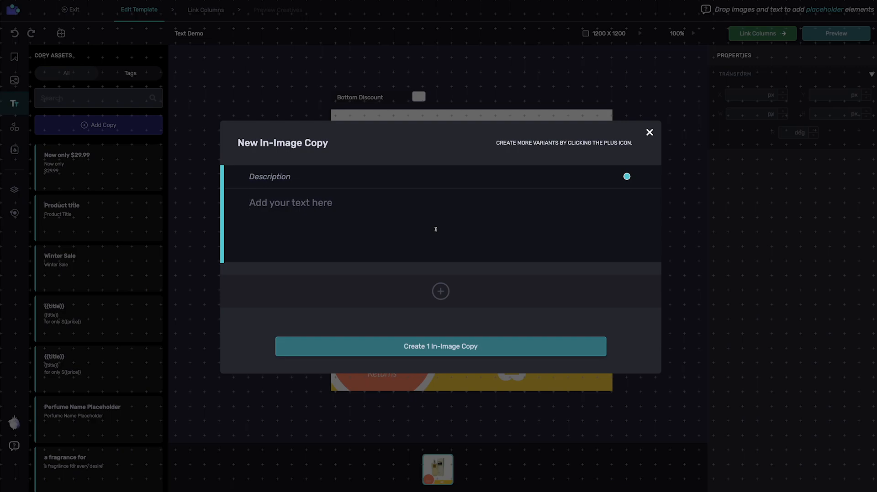
pyautogui.write('Wome')
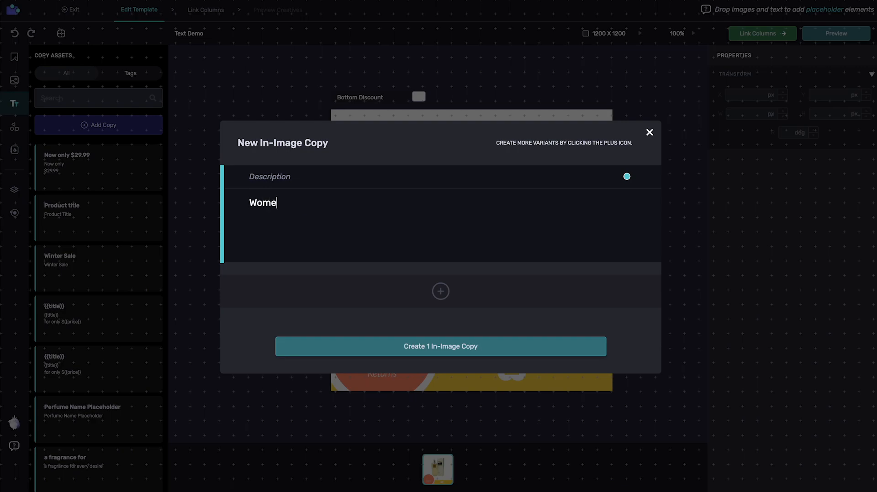
pyautogui.write("n's perfume bottle")
pyautogui.click(472, 356)
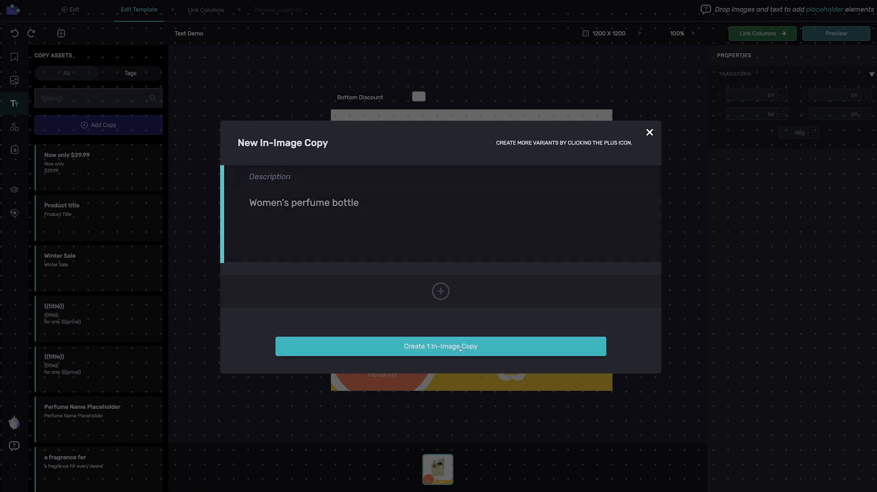
pyautogui.moveTo(61, 174); pyautogui.dragTo(565, 345)
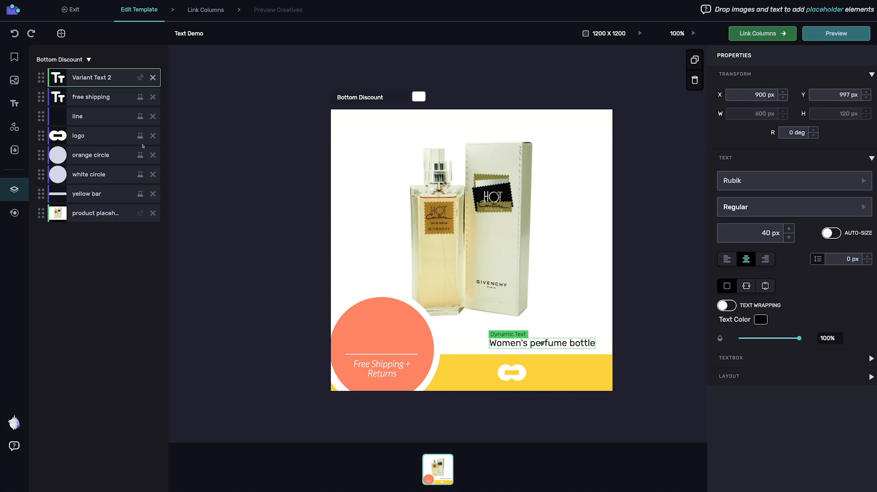
# Rename the new text layer to 'description'.
pyautogui.doubleClick(92, 78)
pyautogui.write('description')
pyautogui.press('Return')
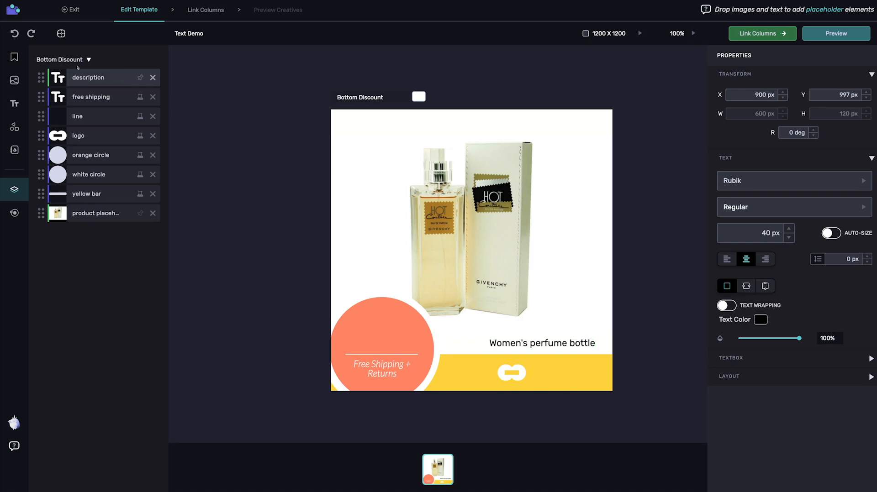
# Right-align the description text and bring up its padding and layout settings.
pyautogui.click(80, 76)
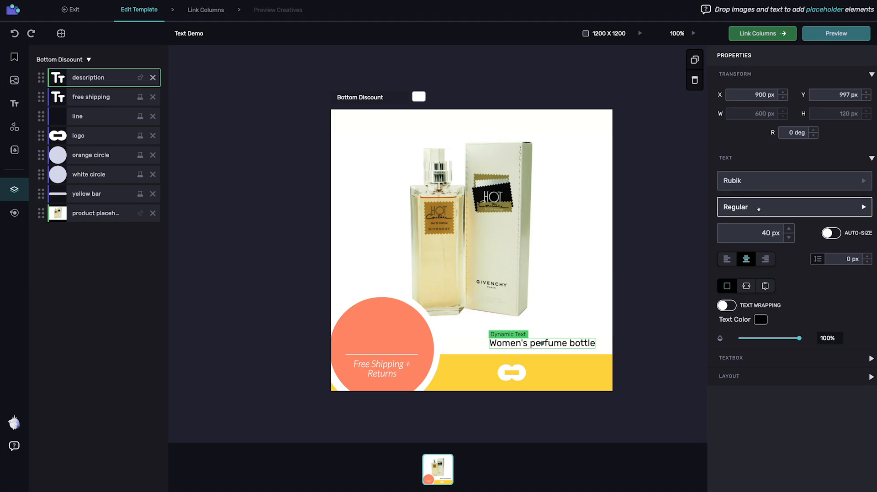
pyautogui.click(765, 259)
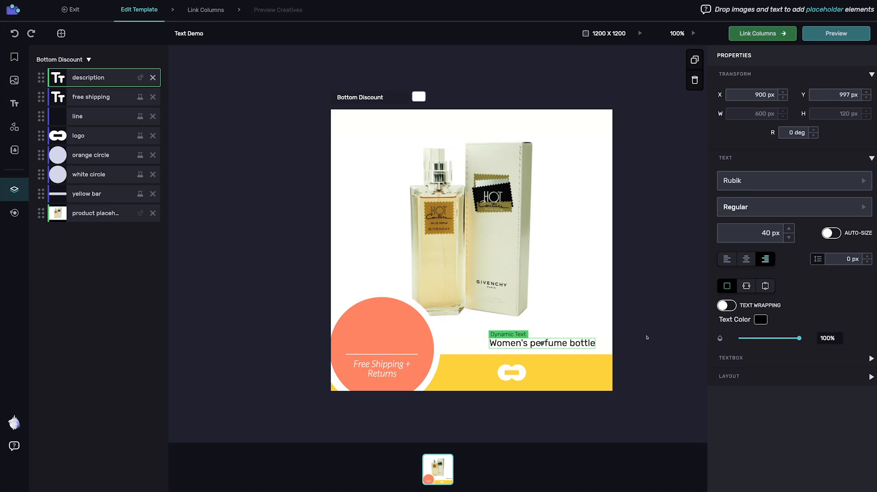
pyautogui.click(732, 376)
pyautogui.scroll(-2, 731, 376)
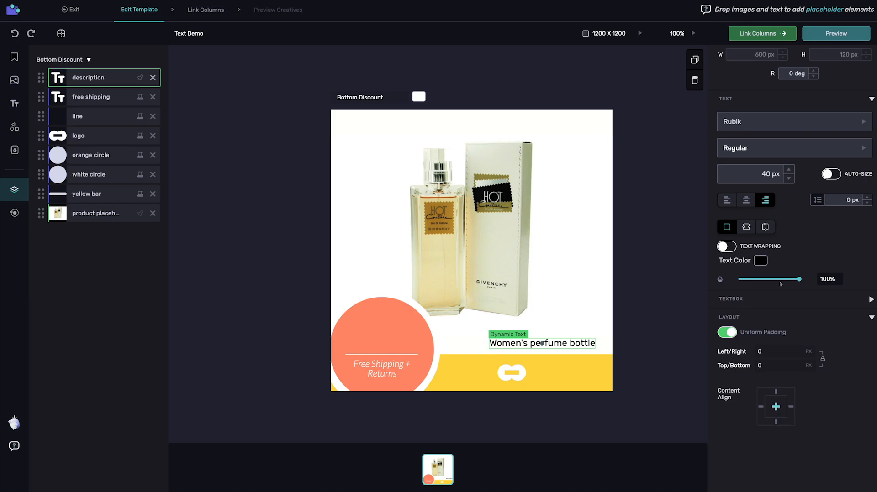
# Try an 80 px font size for the description, then return it to 40 px.
pyautogui.click(755, 174)
pyautogui.write('80')
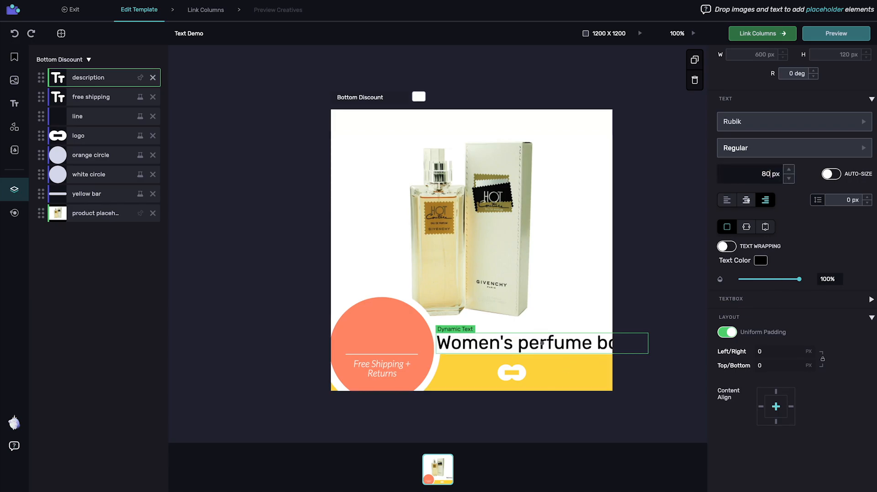
pyautogui.doubleClick(755, 178)
pyautogui.write('40')
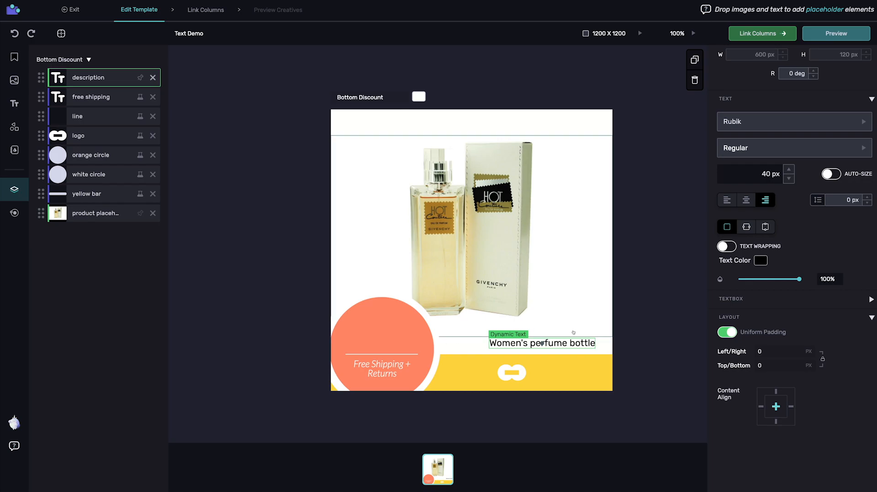
pyautogui.click(791, 407)
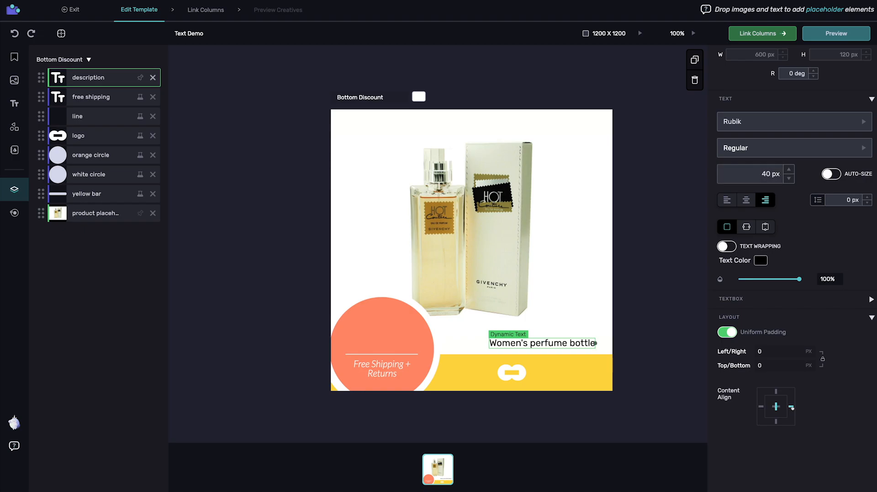
# Try 60 px, set the size back to 40 px, and switch on Auto-Size.
pyautogui.click(742, 179)
pyautogui.write('60')
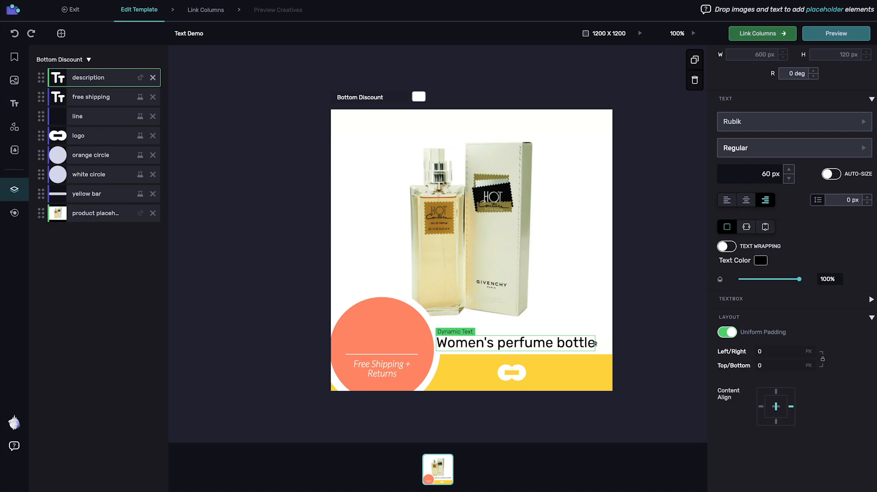
pyautogui.doubleClick(753, 174)
pyautogui.write('40')
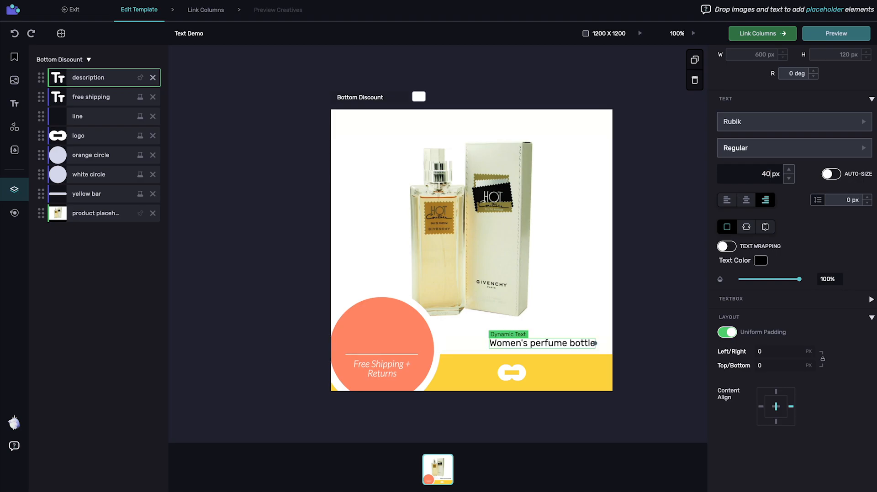
pyautogui.click(836, 174)
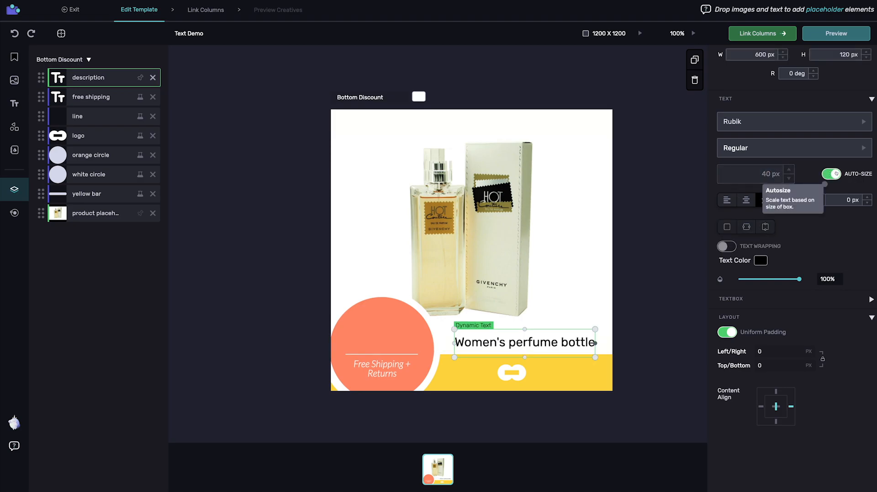
# Resize the description box to 645 × 107 px and nudge it slightly right.
pyautogui.moveTo(522, 354); pyautogui.dragTo(524, 356)
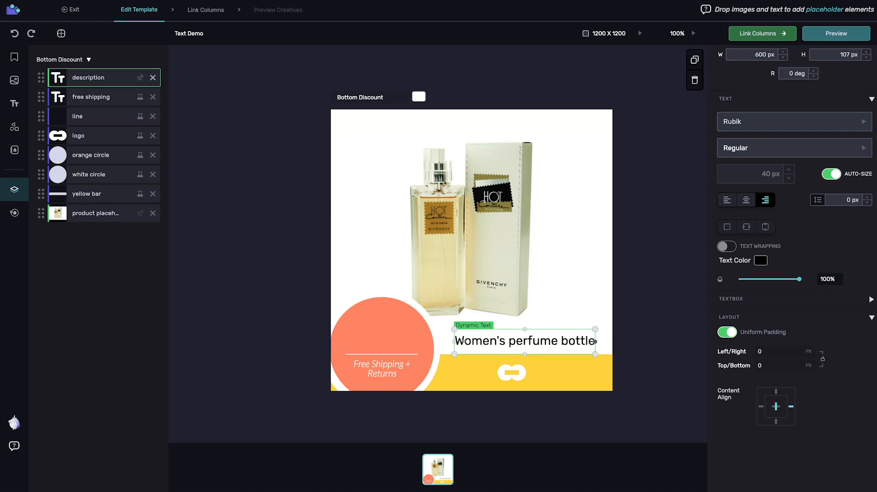
pyautogui.moveTo(453, 341); pyautogui.dragTo(443, 342)
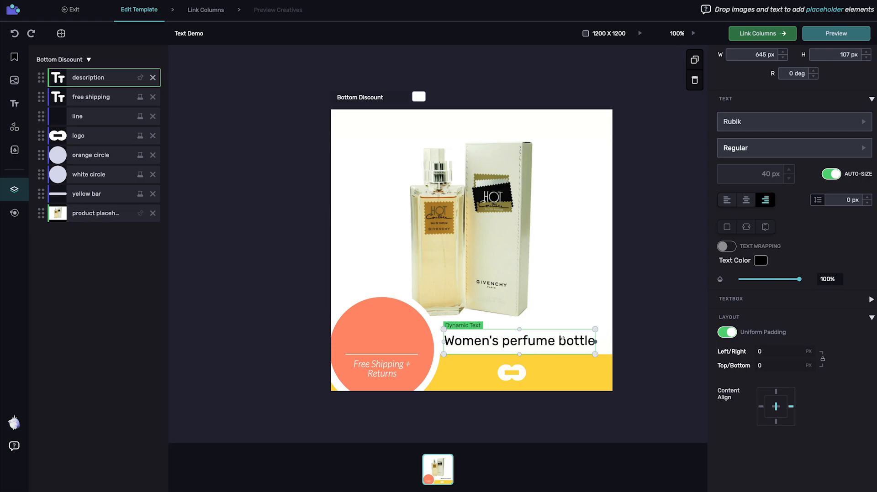
pyautogui.moveTo(563, 338); pyautogui.dragTo(565, 339)
pyautogui.click(760, 260)
pyautogui.click(772, 204)
# Make the description text coral in Lato Regular.
pyautogui.click(522, 341)
pyautogui.click(785, 181)
pyautogui.click(735, 213)
pyautogui.click(776, 207)
pyautogui.click(737, 280)
# Enlarge the description box to 734 × 129 px.
pyautogui.click(286, 251)
pyautogui.click(535, 338)
pyautogui.moveTo(446, 341); pyautogui.dragTo(440, 342)
pyautogui.moveTo(597, 342); pyautogui.dragTo(599, 341)
pyautogui.moveTo(520, 331); pyautogui.dragTo(520, 327)
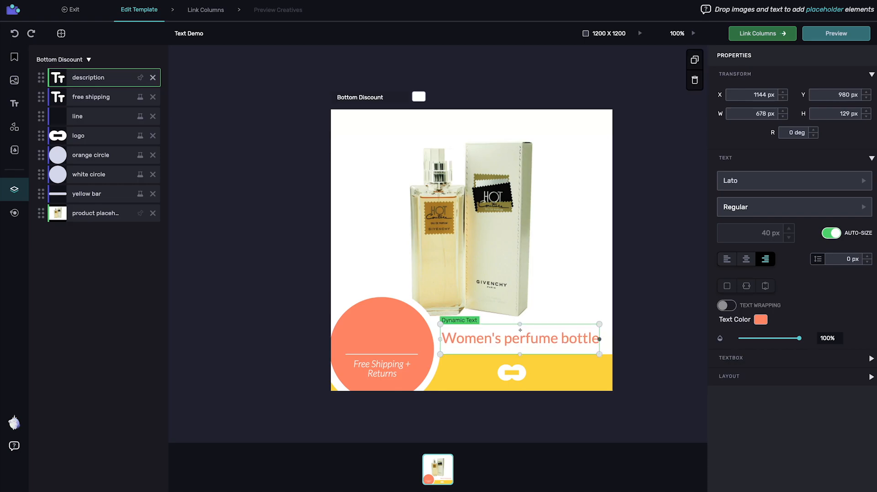
pyautogui.click(760, 376)
pyautogui.scroll(-1, 763, 367)
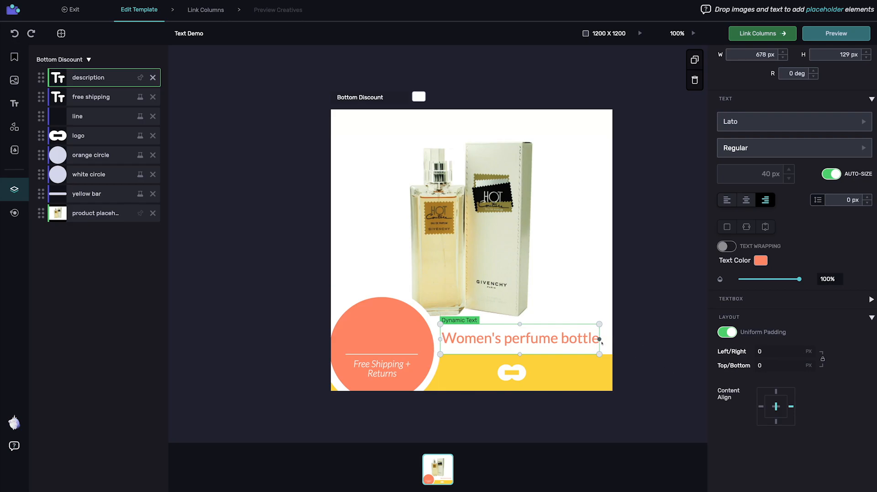
pyautogui.moveTo(599, 339); pyautogui.dragTo(611, 341)
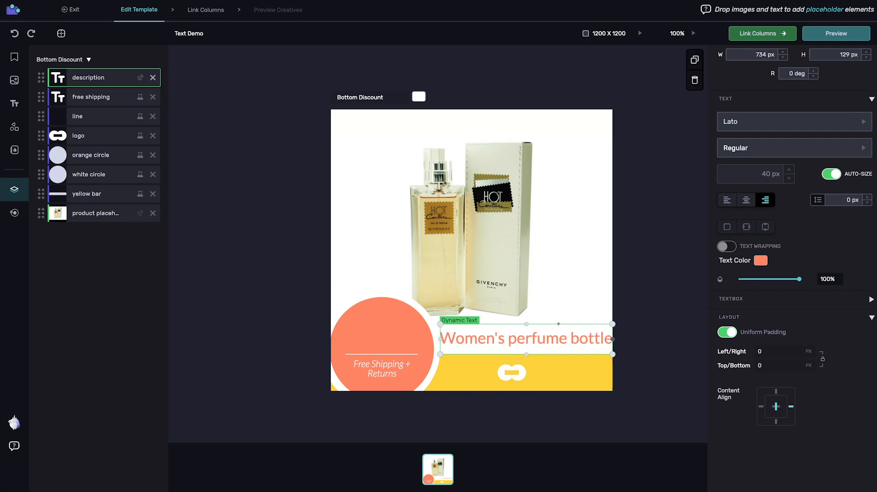
# Pad the description 30 px left, 60 px right, and 10 px top and bottom.
pyautogui.write('30')
pyautogui.press('Tab')
pyautogui.write('10')
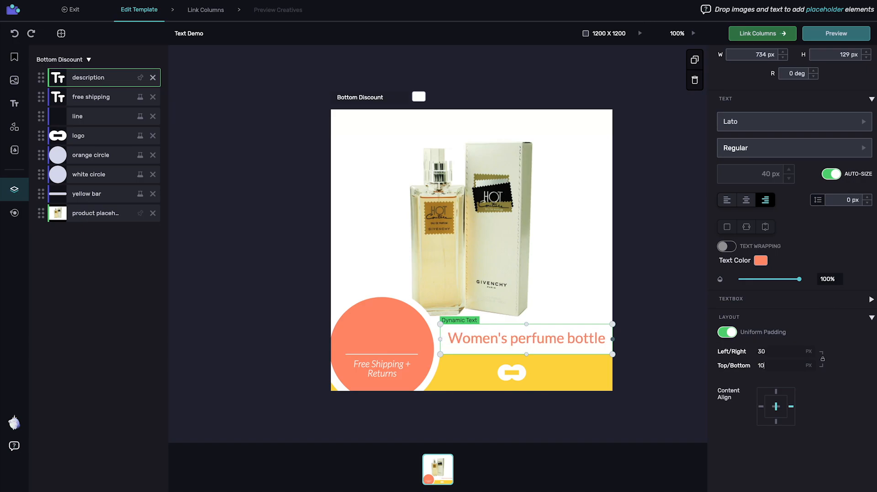
pyautogui.click(730, 332)
pyautogui.doubleClick(750, 366)
pyautogui.write('60')
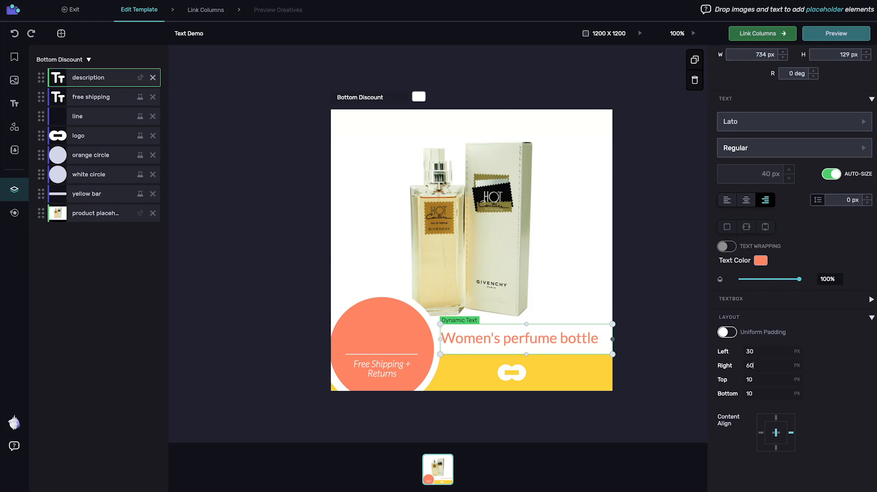
pyautogui.click(645, 396)
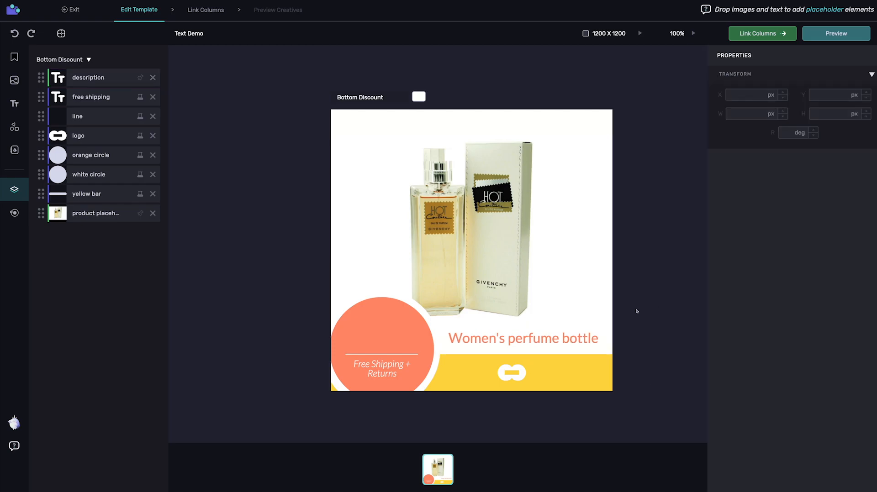
pyautogui.click(603, 340)
# Link the description layer to the feed's description column instead of title.
pyautogui.click(762, 33)
pyautogui.click(760, 125)
pyautogui.click(469, 251)
pyautogui.click(346, 392)
pyautogui.click(346, 251)
pyautogui.scroll(-2, 346, 299)
pyautogui.click(351, 379)
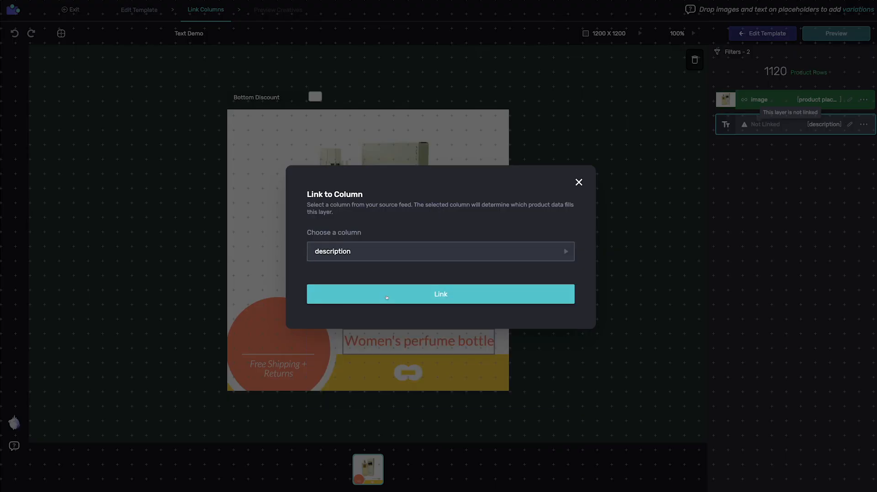
pyautogui.click(364, 301)
# Preview the ads and scroll through the perfume feed creatives.
pyautogui.click(836, 34)
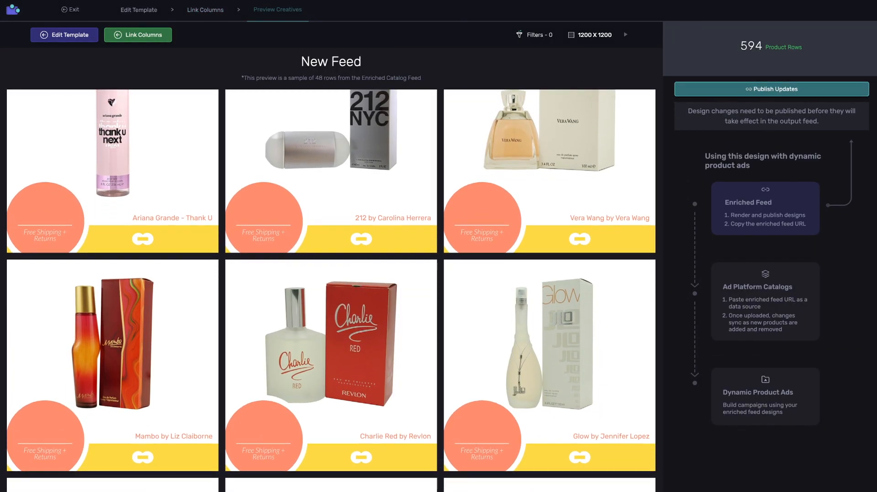
pyautogui.scroll(-4, 331, 290)
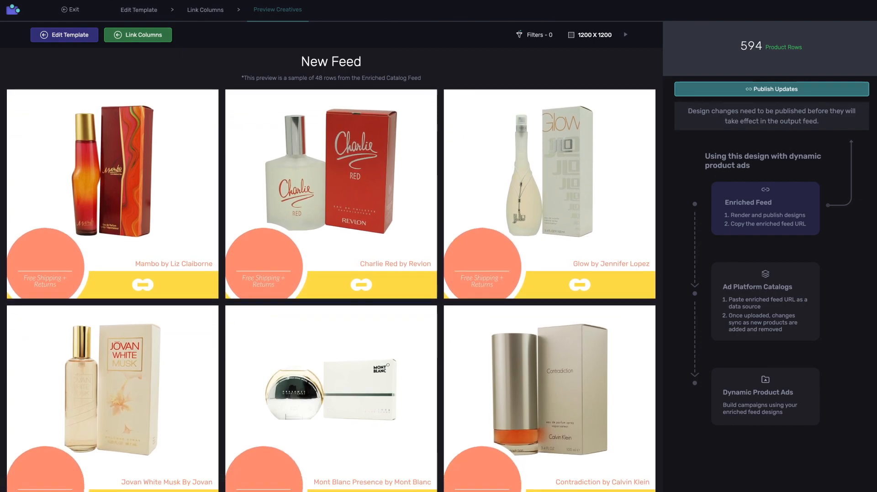
pyautogui.scroll(-5, 331, 290)
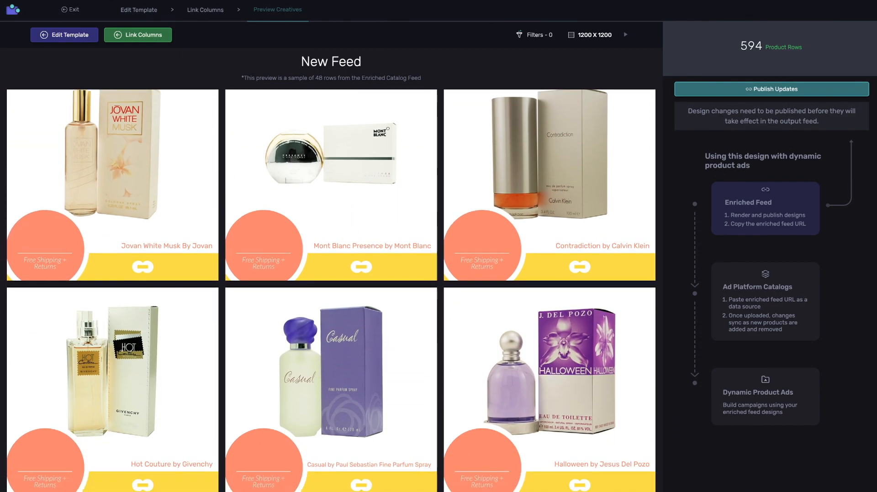
pyautogui.scroll(-4, 331, 290)
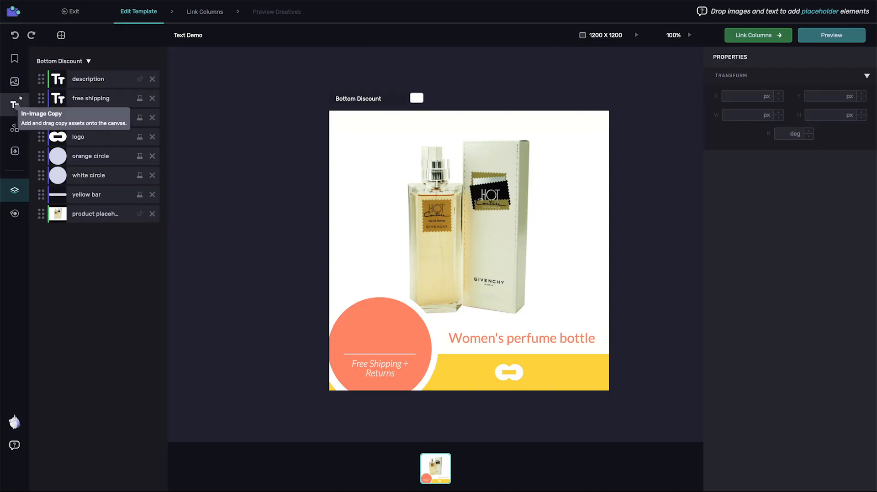
pyautogui.click(17, 104)
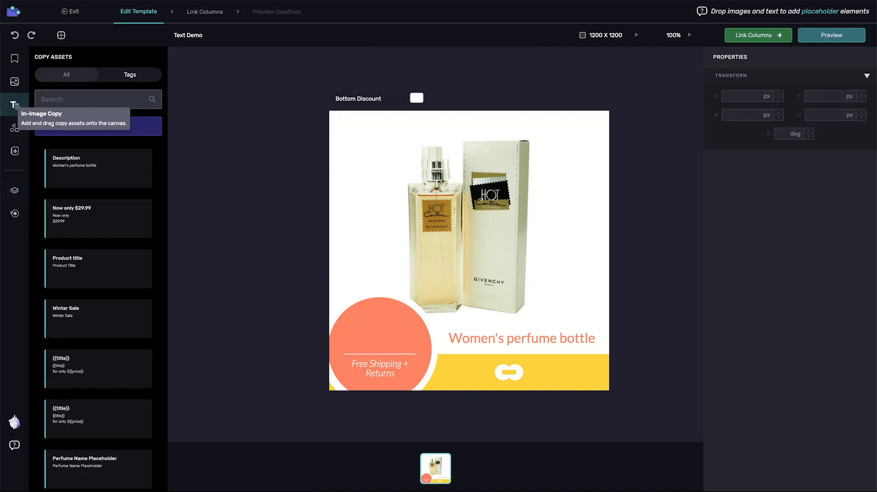
pyautogui.moveTo(64, 219); pyautogui.dragTo(378, 330)
pyautogui.click(756, 320)
pyautogui.click(721, 229)
pyautogui.click(743, 207)
pyautogui.click(730, 309)
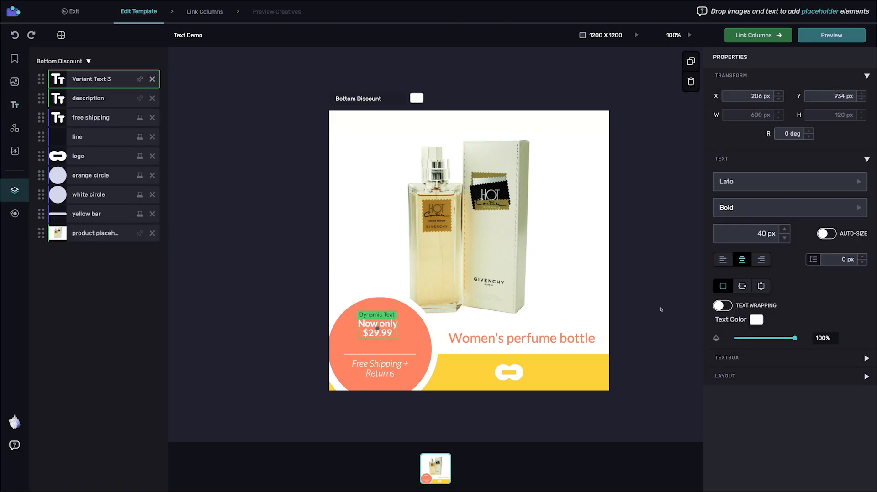
pyautogui.click(522, 338)
pyautogui.doubleClick(92, 79)
pyautogui.write('price')
pyautogui.press('Return')
pyautogui.click(758, 35)
pyautogui.click(767, 150)
pyautogui.click(434, 252)
pyautogui.click(402, 293)
pyautogui.click(406, 294)
pyautogui.click(832, 36)
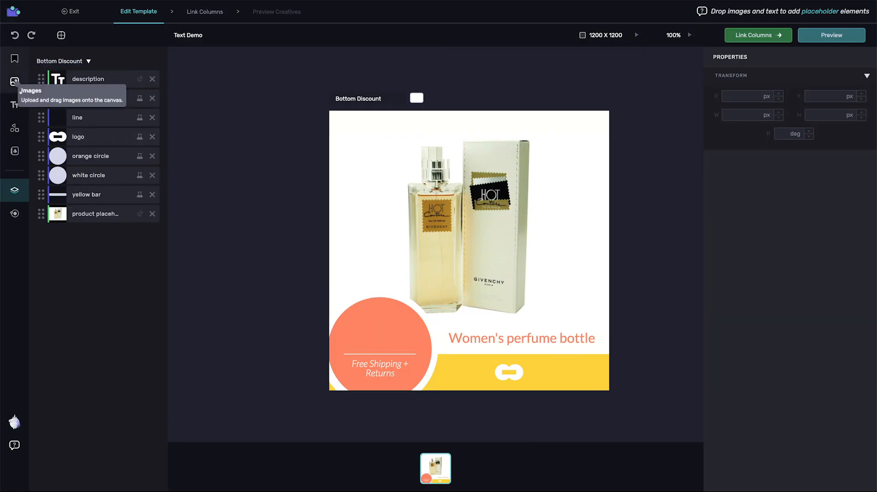
pyautogui.click(18, 88)
# Create a 'Now Only' in-image copy asset with an extra '29.99' variant.
pyautogui.click(15, 105)
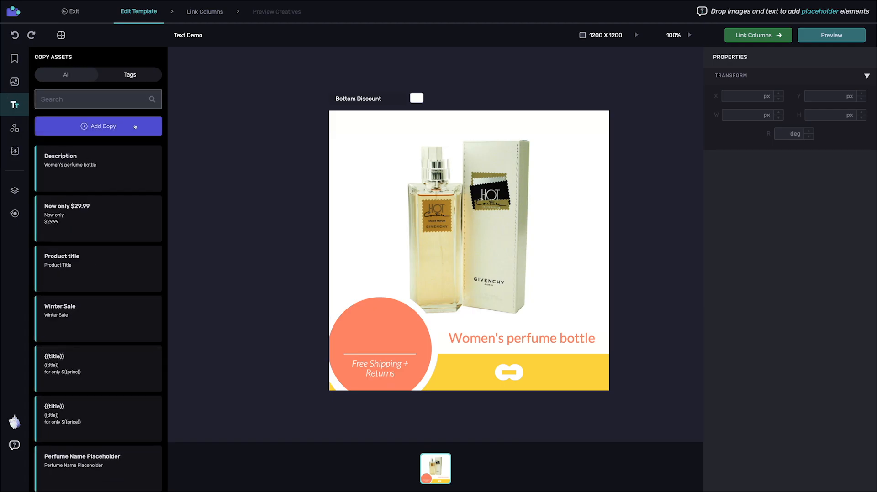
pyautogui.click(135, 127)
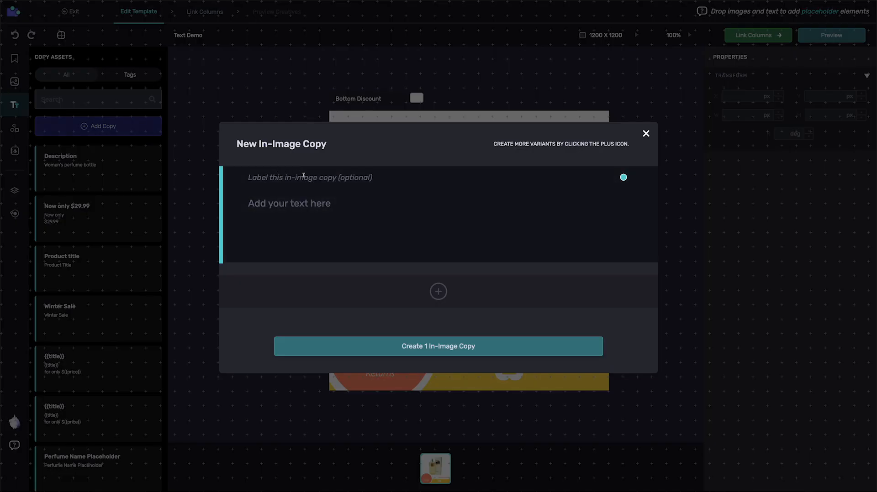
pyautogui.write('Now Only')
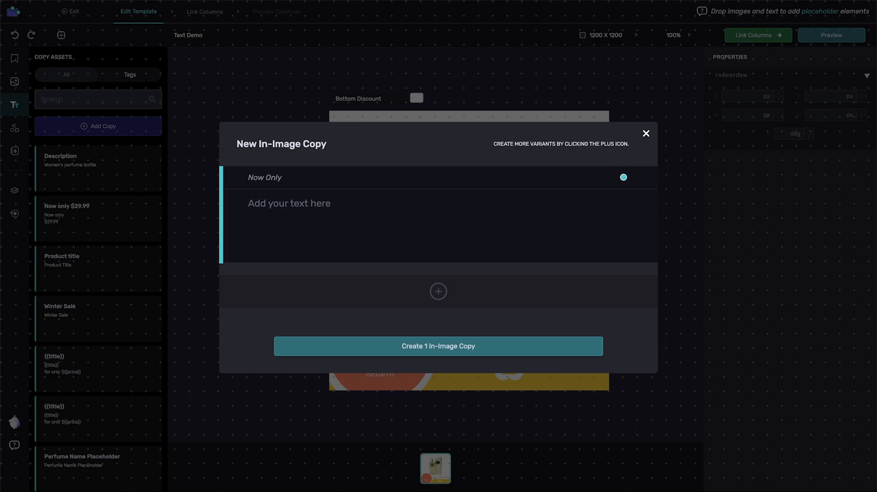
pyautogui.press('Tab')
pyautogui.write('Now Only')
pyautogui.click(438, 292)
pyautogui.write('29.99')
pyautogui.press('Tab')
pyautogui.write('29.99')
pyautogui.click(438, 369)
# Name the new text layer 'now only'.
pyautogui.write('now only')
pyautogui.press('Return')
pyautogui.click(15, 104)
# Add the '$' copy to the orange circle and name its layer '$'.
pyautogui.moveTo(48, 209); pyautogui.dragTo(348, 335)
pyautogui.click(15, 190)
pyautogui.doubleClick(91, 79)
pyautogui.write('#')
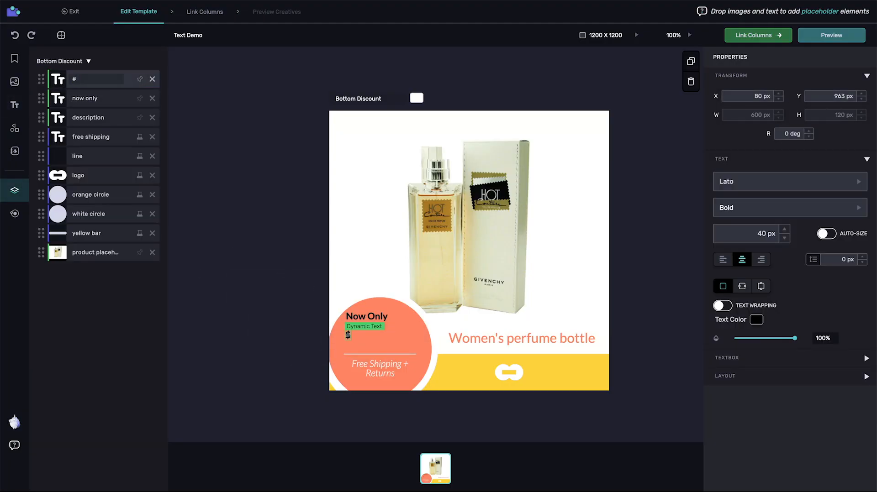
pyautogui.press('BackSpace')
pyautogui.write('$')
# Place the 29.99 copy beside the dollar sign as a layer named 'price'.
pyautogui.click(15, 105)
pyautogui.moveTo(48, 160); pyautogui.dragTo(376, 341)
pyautogui.click(15, 190)
pyautogui.doubleClick(91, 79)
pyautogui.write('price')
pyautogui.click(101, 119)
pyautogui.scroll(3, 395, 328)
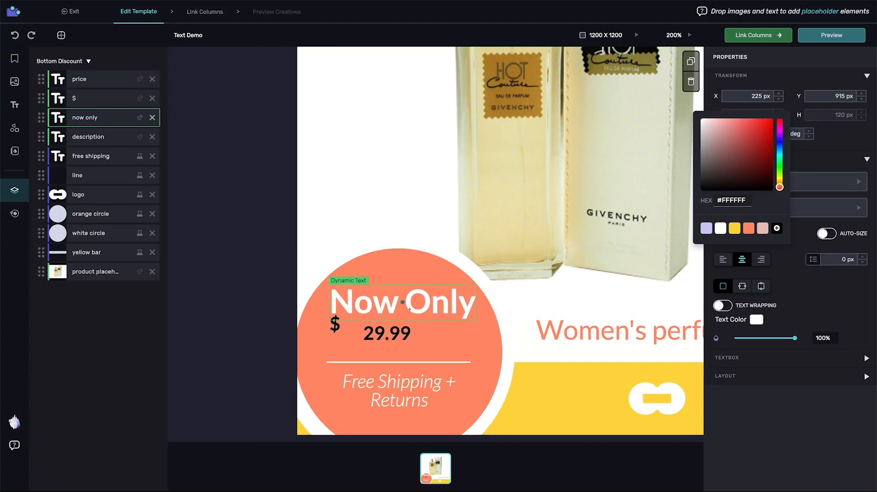
# Make the '$' and price text white at 70 px inside the orange circle.
pyautogui.click(335, 325)
pyautogui.click(720, 228)
pyautogui.doubleClick(766, 234)
pyautogui.write('70')
pyautogui.moveTo(335, 325); pyautogui.dragTo(354, 340)
pyautogui.click(387, 334)
pyautogui.click(756, 320)
pyautogui.click(720, 229)
# Mark the 'now only' and '$' layers as static text, leaving price dynamic.
pyautogui.click(685, 36)
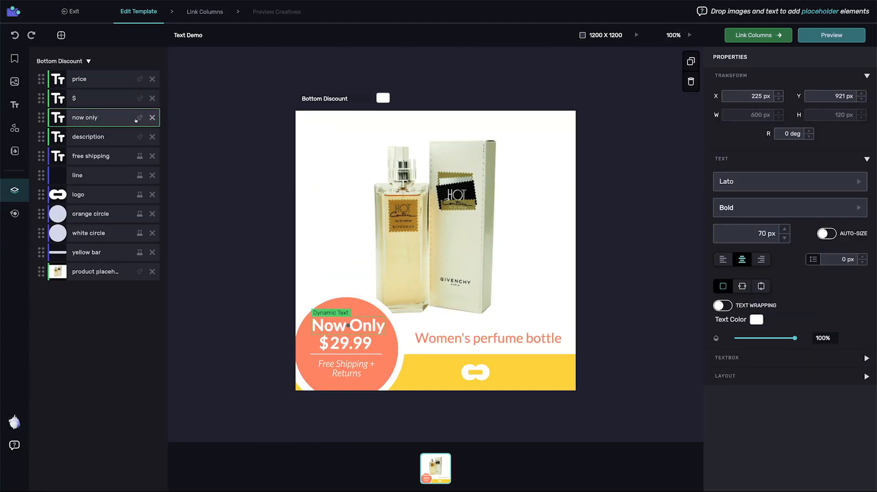
pyautogui.click(139, 118)
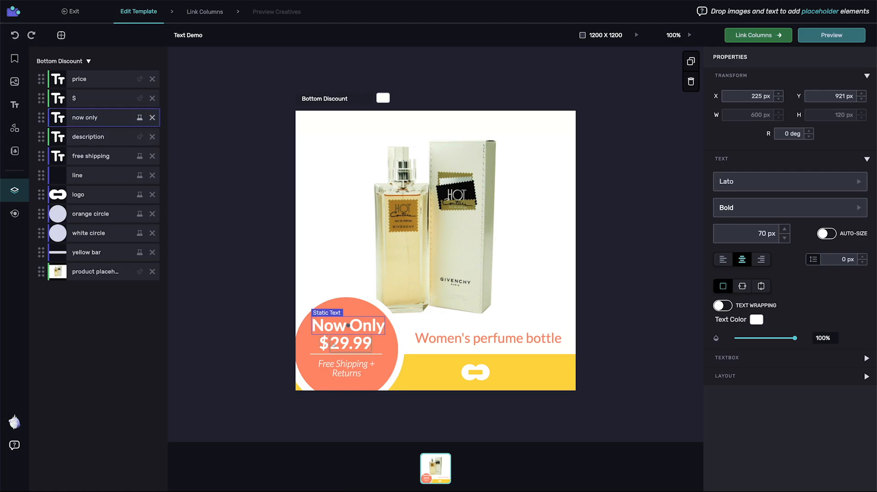
pyautogui.click(325, 343)
pyautogui.click(140, 98)
pyautogui.click(343, 340)
pyautogui.click(758, 36)
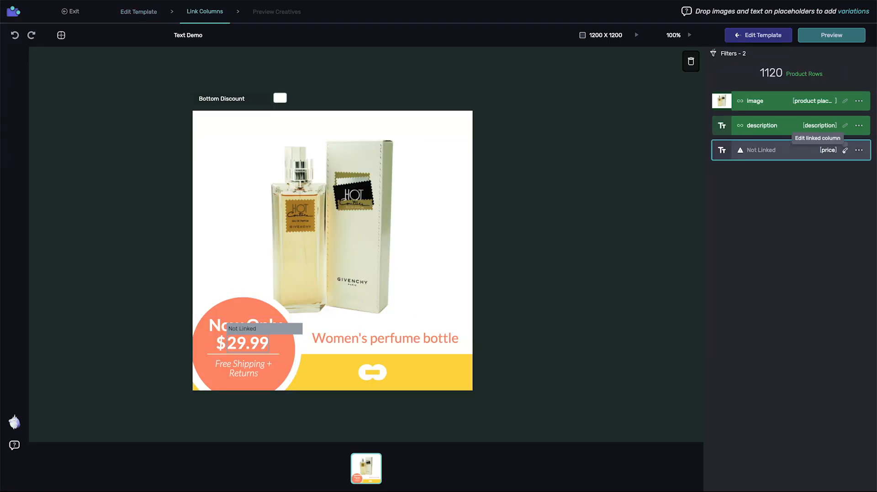
# Link the price layer to the feed's price column and preview the creatives.
pyautogui.click(845, 151)
pyautogui.click(401, 255)
pyautogui.click(336, 378)
pyautogui.click(439, 294)
pyautogui.click(832, 35)
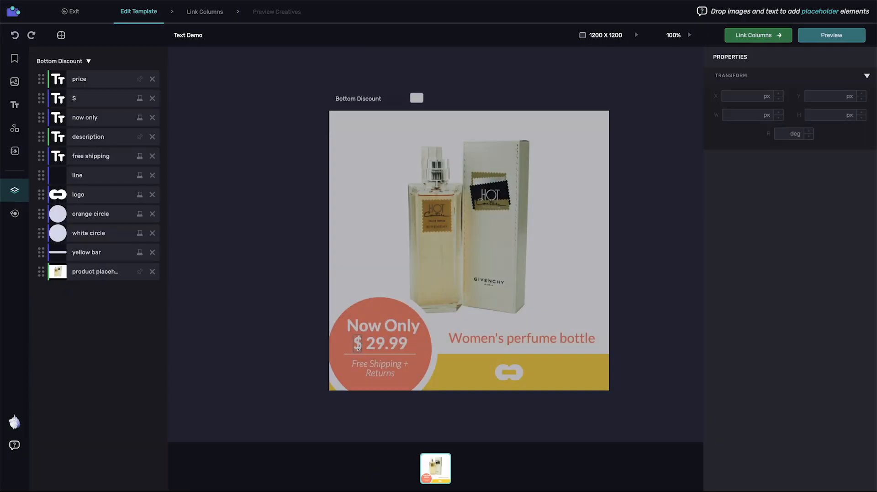
# Set the price text's Layout content alignment to the left-middle point.
pyautogui.click(382, 345)
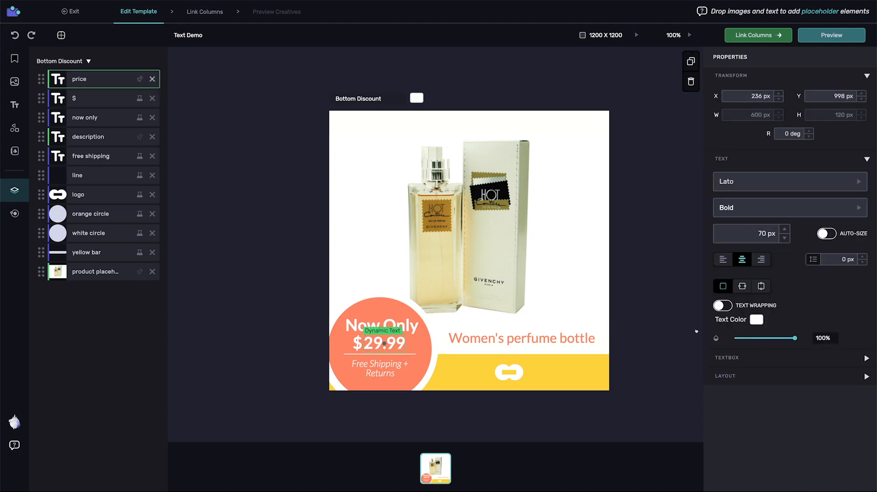
pyautogui.click(725, 376)
pyautogui.scroll(-1, 770, 367)
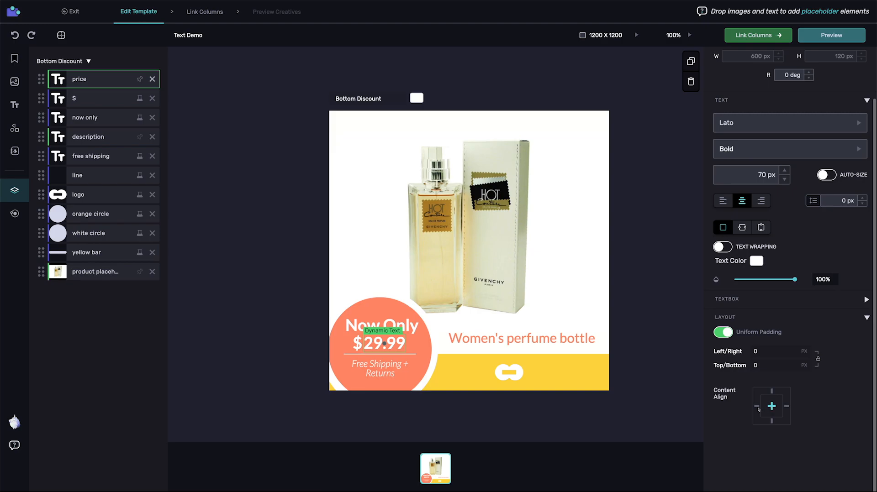
pyautogui.click(756, 407)
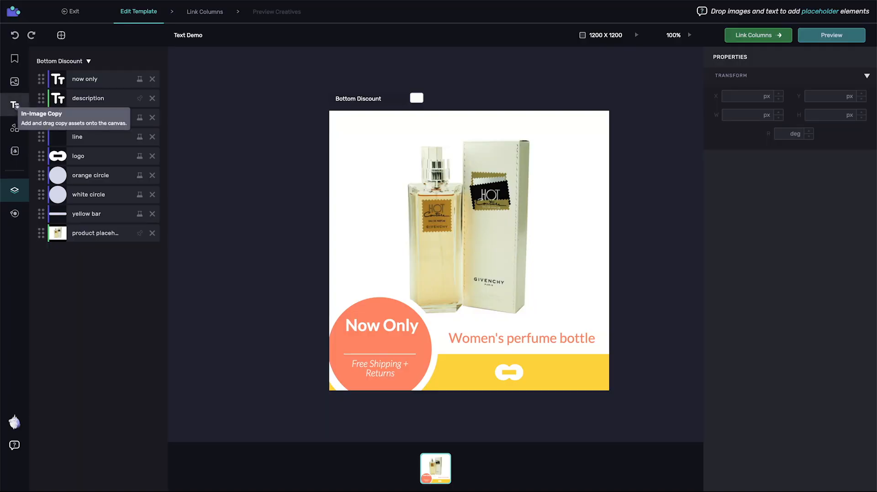
# Create a '$29.99' in-image copy asset reading '${{price}}' and place it on the orange circle.
pyautogui.click(15, 105)
pyautogui.click(112, 127)
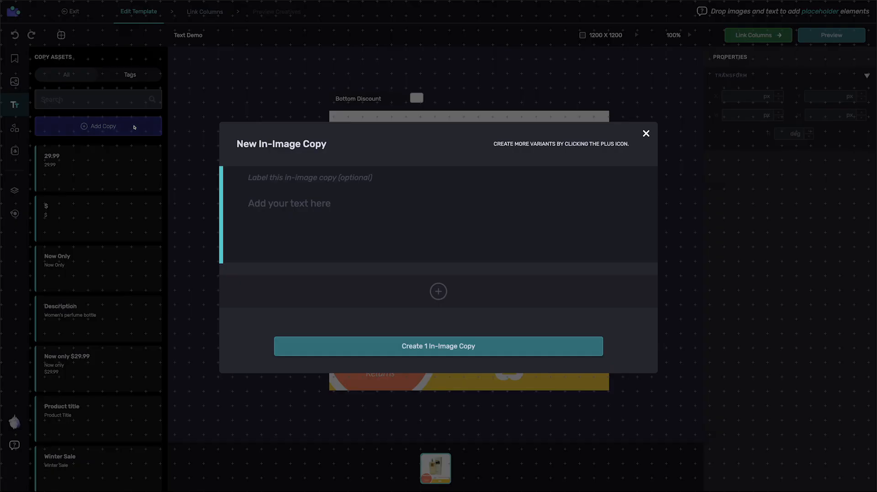
pyautogui.write('$')
pyautogui.write('29.99')
pyautogui.write('$')
pyautogui.write('{{')
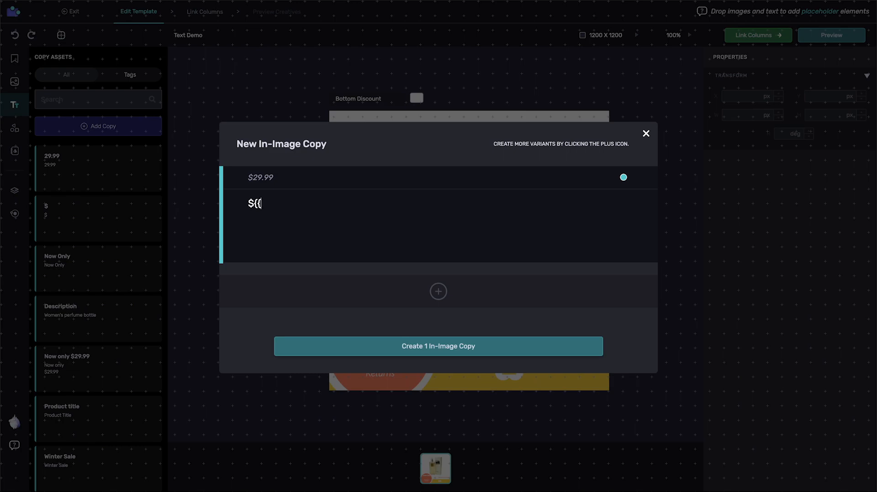
pyautogui.write('price}}')
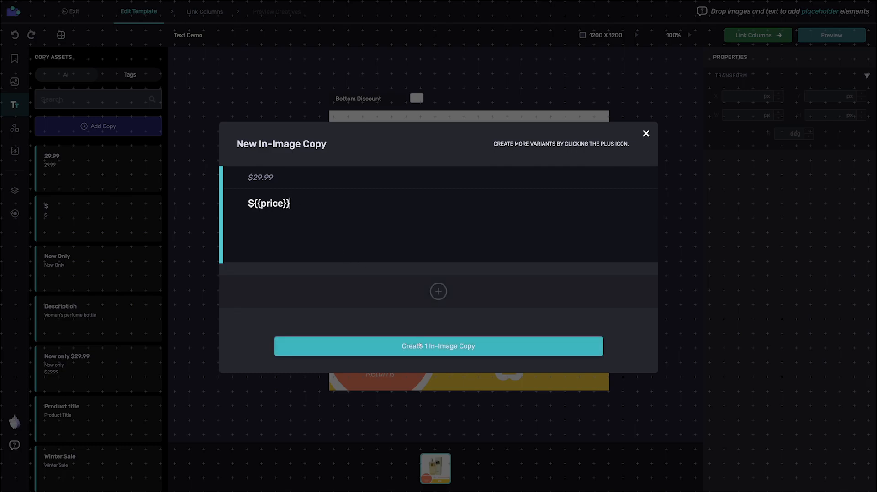
pyautogui.click(369, 343)
pyautogui.moveTo(369, 339); pyautogui.dragTo(369, 344)
# Make the templated price text 70 px white and centre it under Now Only.
pyautogui.click(742, 231)
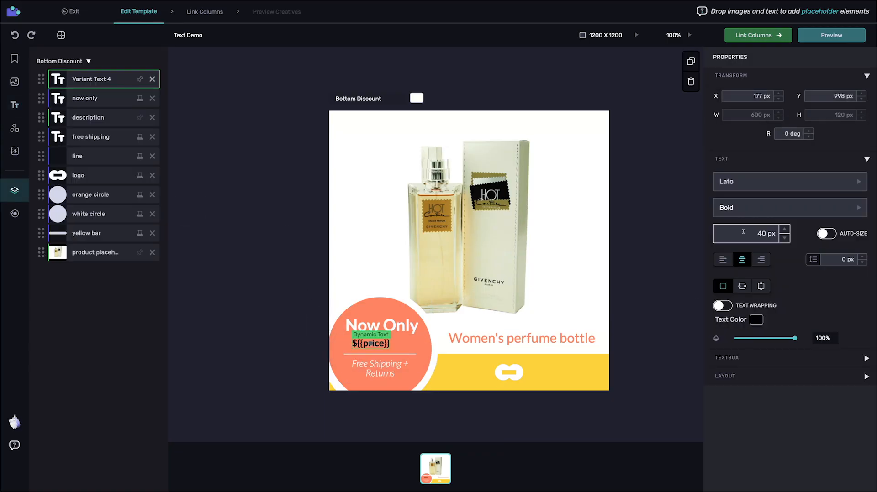
pyautogui.write('70')
pyautogui.press('Return')
pyautogui.click(757, 320)
pyautogui.click(720, 228)
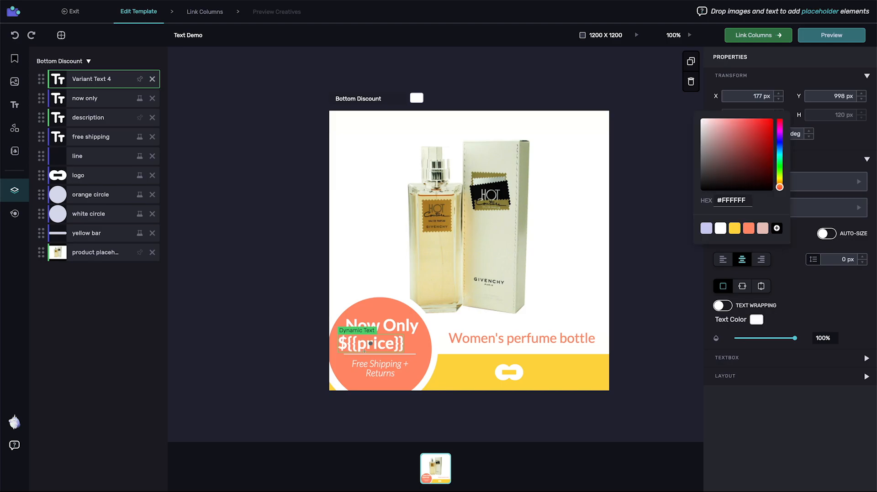
pyautogui.moveTo(367, 345); pyautogui.dragTo(374, 347)
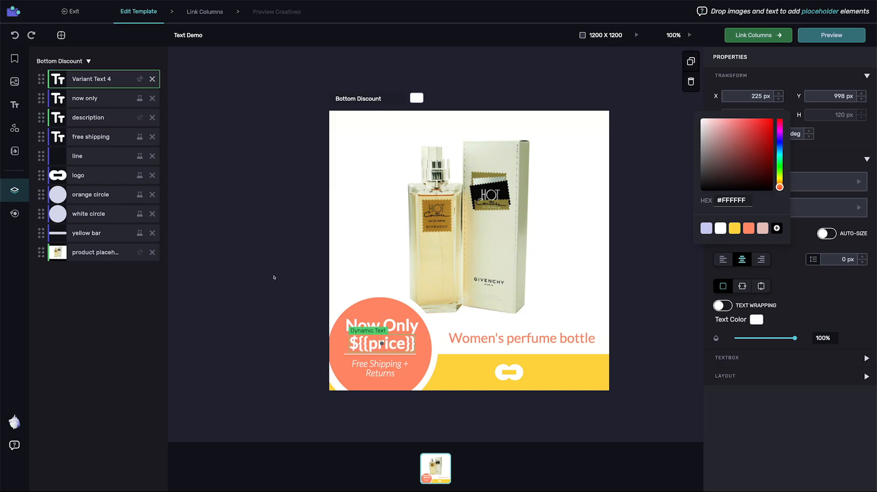
# Link the unlinked price layer to the templated_text feed column and preview the creatives.
pyautogui.click(759, 36)
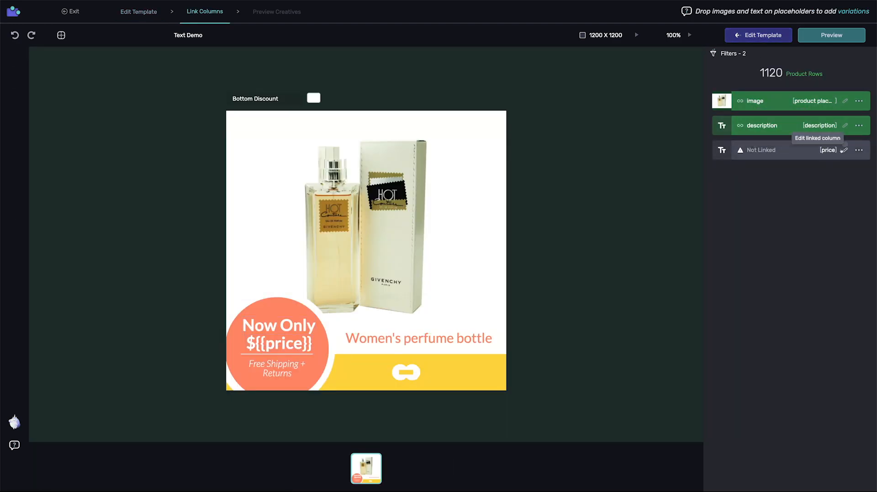
pyautogui.click(844, 150)
pyautogui.click(369, 252)
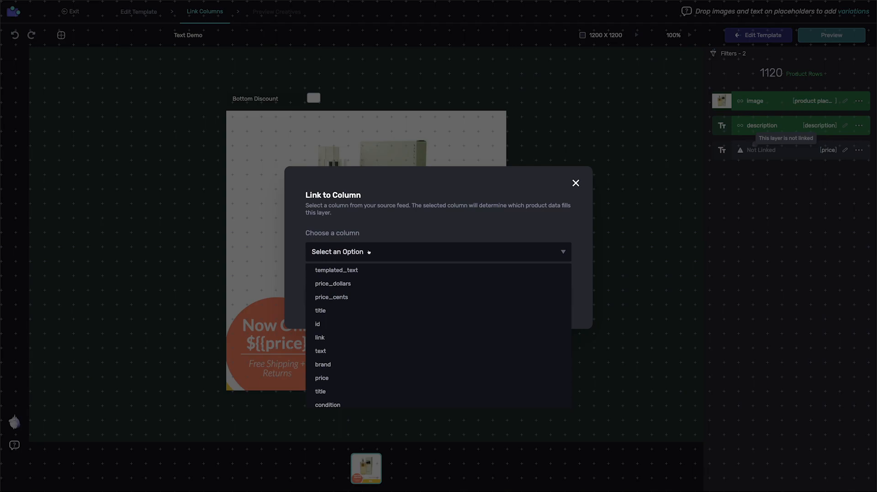
pyautogui.click(441, 270)
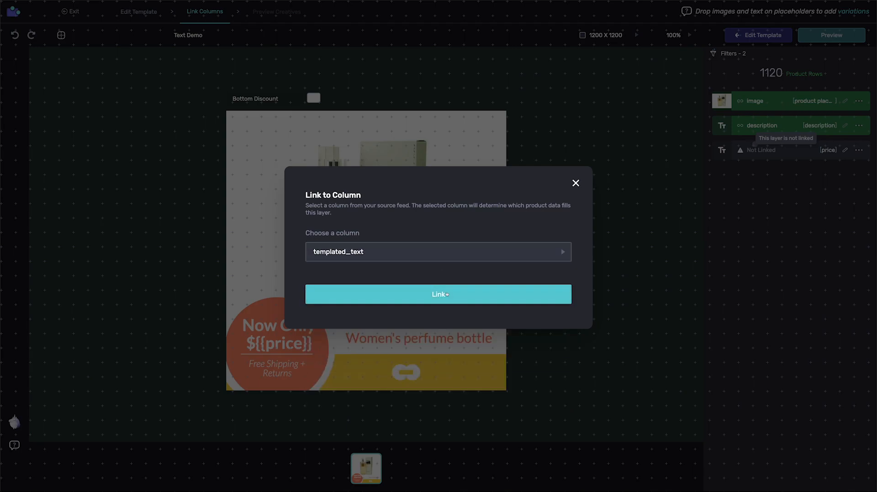
pyautogui.click(439, 293)
pyautogui.click(843, 37)
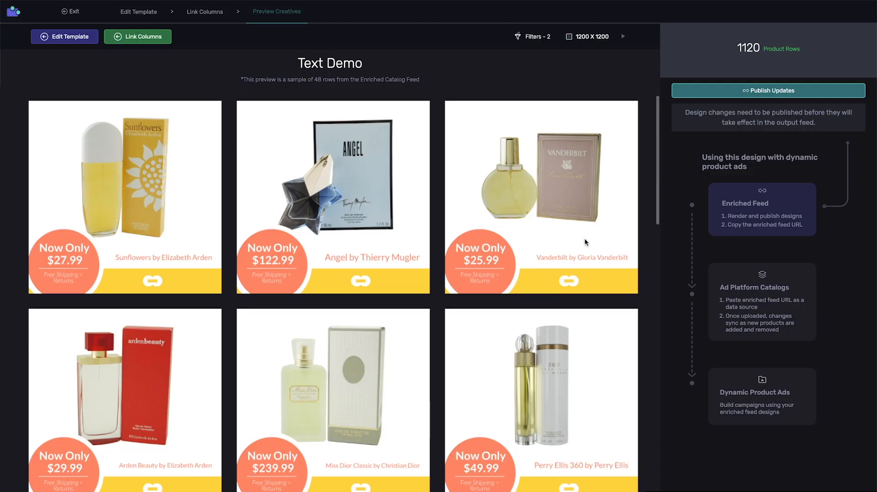
pyautogui.scroll(-5, 586, 242)
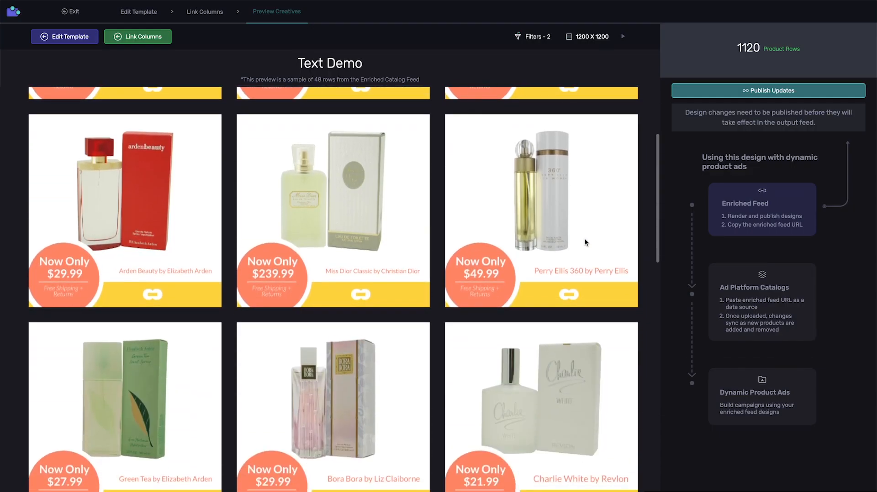
pyautogui.scroll(-2, 586, 242)
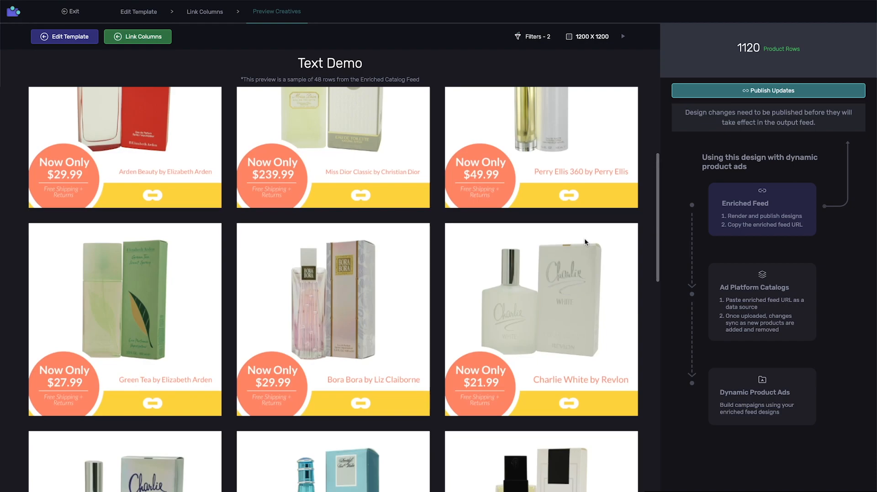
pyautogui.scroll(-3, 584, 237)
pyautogui.scroll(9, 585, 238)
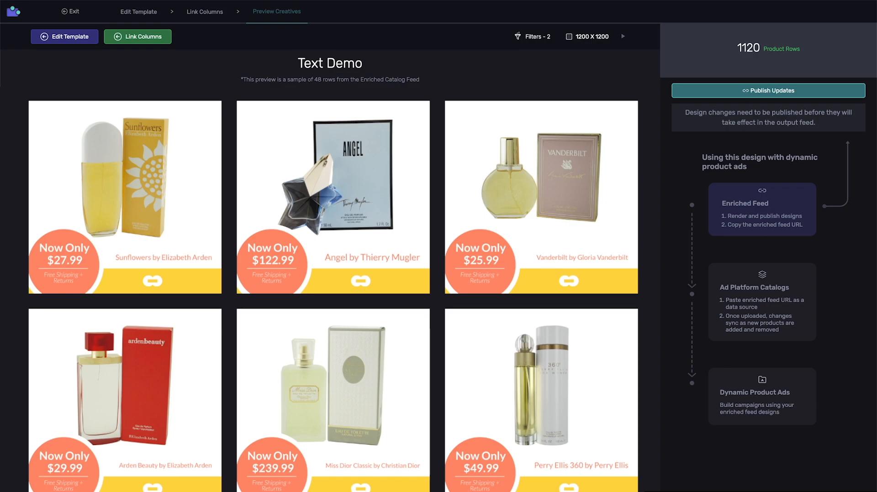
# Delete the separate Now Only text and rewrite the price copy as 'Now Only' over '${{price}}'.
pyautogui.click(72, 36)
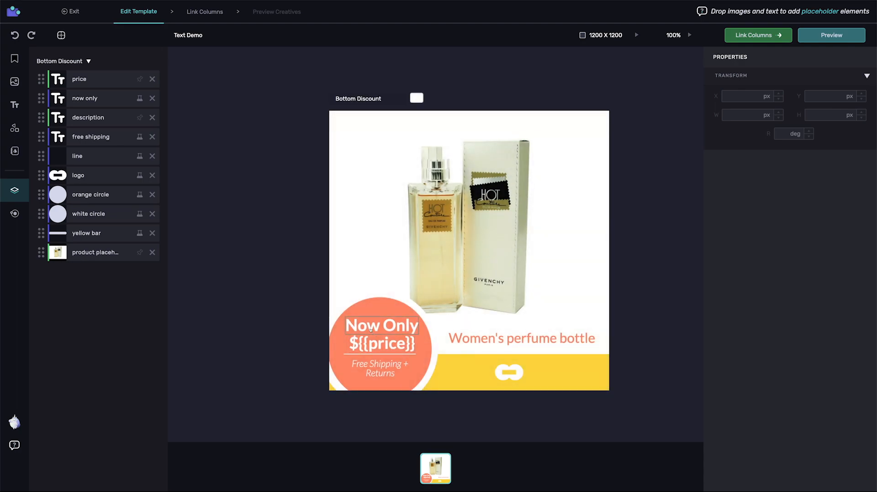
pyautogui.click(371, 329)
pyautogui.press('Delete')
pyautogui.click(376, 344)
pyautogui.doubleClick(373, 344)
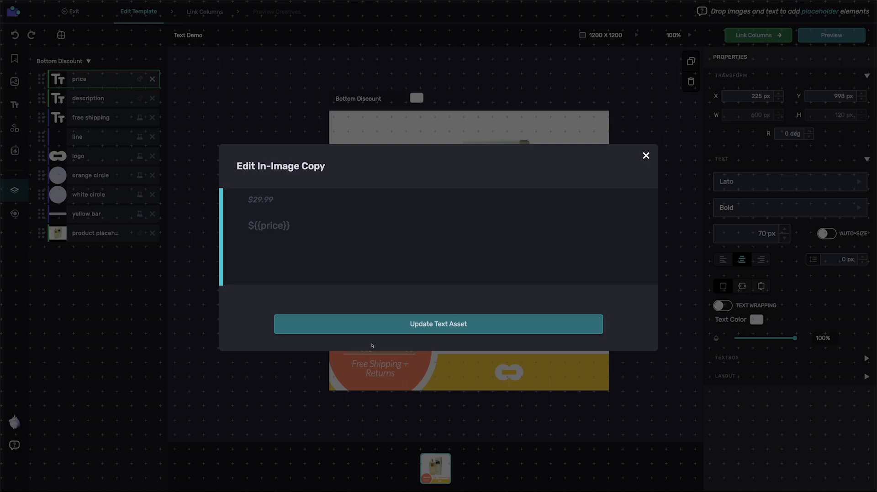
pyautogui.write('Now Only')
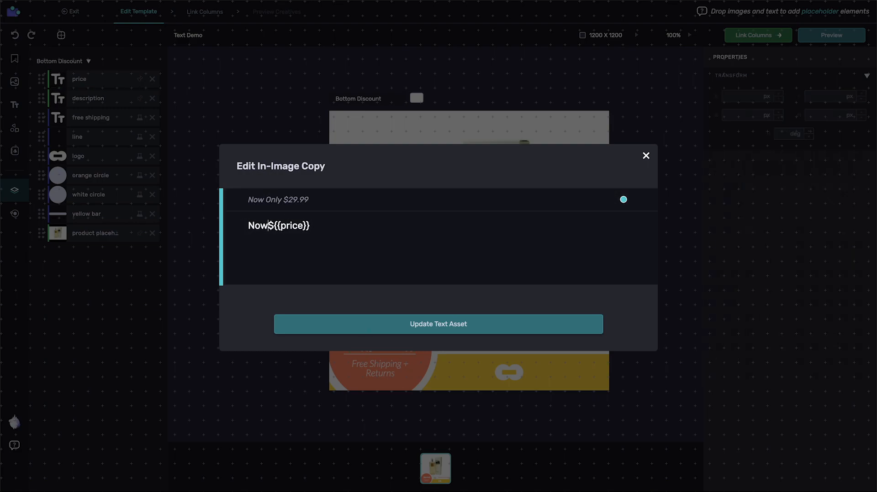
pyautogui.press('Return')
pyautogui.click(342, 235)
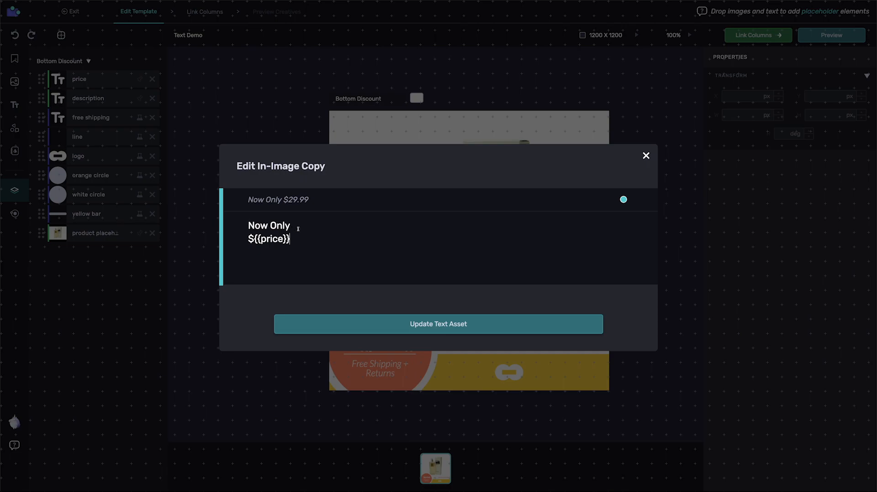
pyautogui.moveTo(254, 240); pyautogui.dragTo(303, 240)
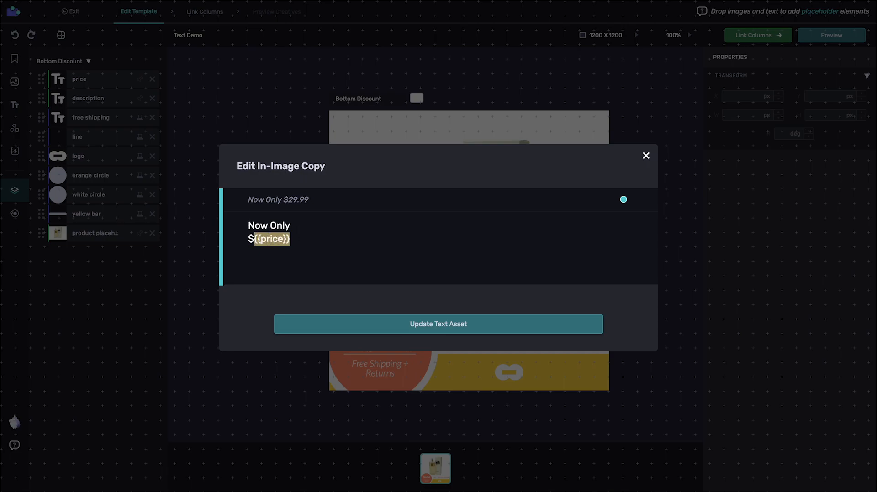
pyautogui.click(384, 326)
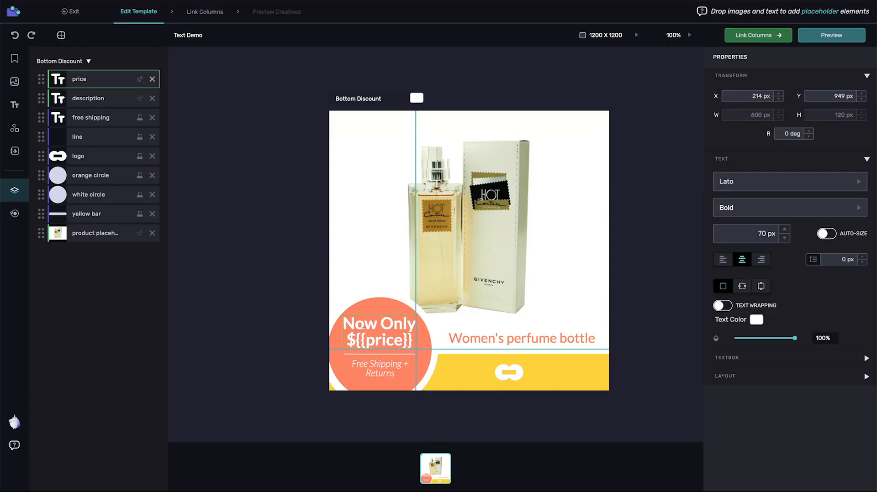
# Turn on auto-size for the price text and resize its box to fit the circle.
pyautogui.moveTo(387, 344); pyautogui.dragTo(387, 346)
pyautogui.click(827, 233)
pyautogui.moveTo(449, 333); pyautogui.dragTo(421, 334)
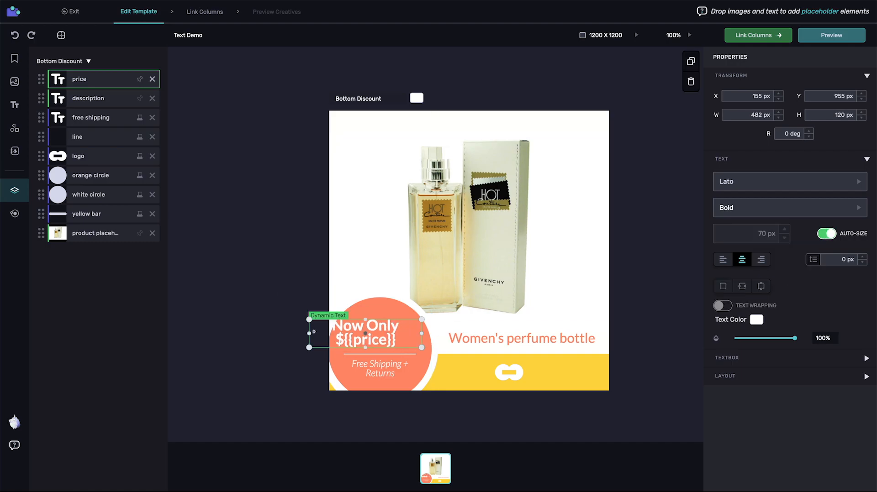
pyautogui.moveTo(307, 348); pyautogui.dragTo(340, 354)
pyautogui.click(321, 344)
# Set the price text's Layout padding to 10 px.
pyautogui.click(384, 340)
pyautogui.scroll(-3, 773, 372)
pyautogui.doubleClick(757, 351)
pyautogui.write('10')
pyautogui.press('Tab')
pyautogui.write('10')
pyautogui.scroll(3, 768, 357)
pyautogui.click(287, 232)
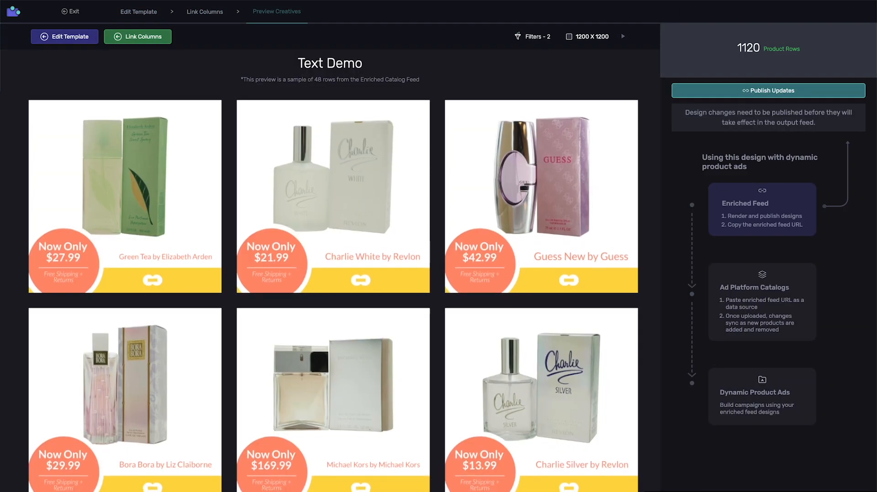
# Scroll through the Text Demo preview grid, checking each perfume's own Now Only price.
pyautogui.scroll(-1, 333, 292)
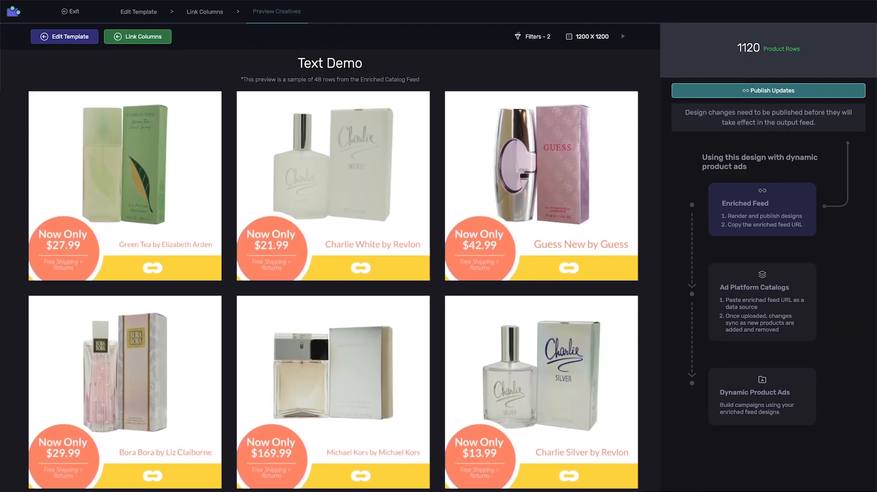
pyautogui.scroll(-2, 333, 293)
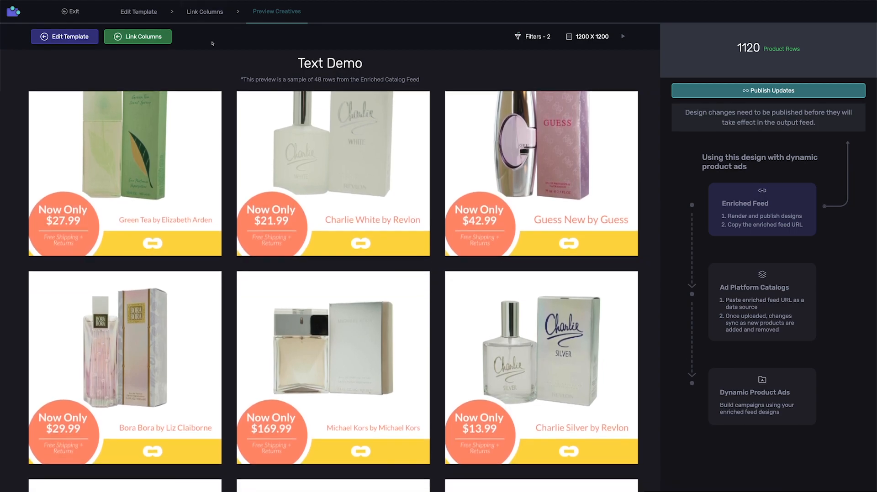
pyautogui.scroll(-2, 447, 164)
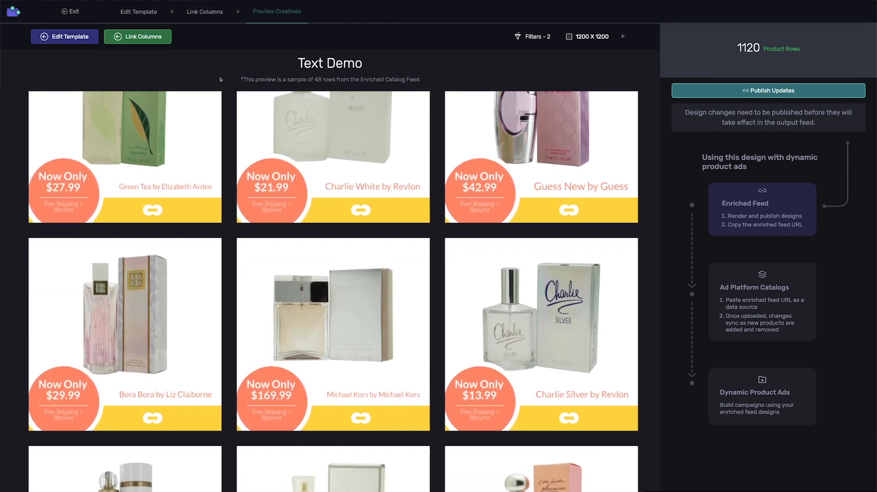
pyautogui.scroll(-2, 447, 163)
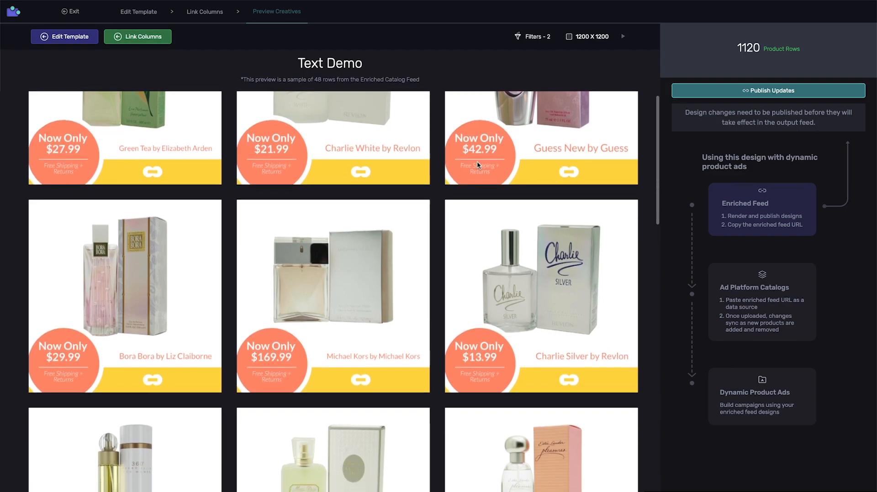
pyautogui.scroll(-2, 366, 95)
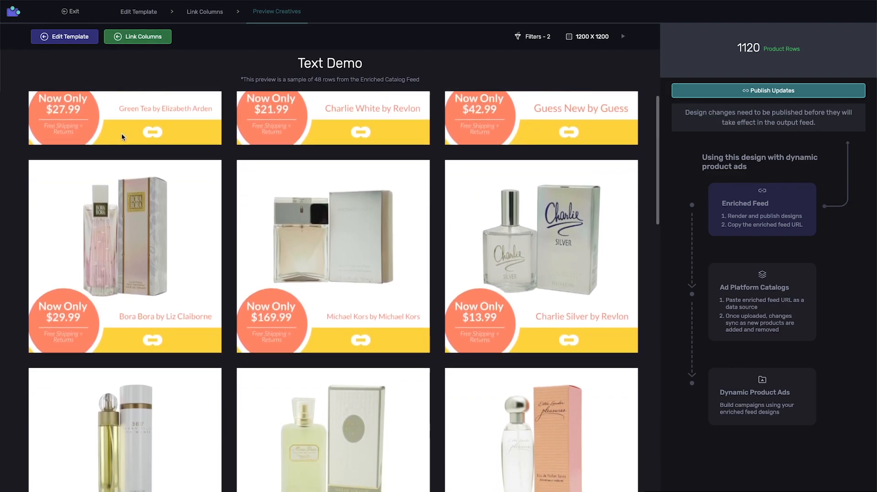
pyautogui.scroll(-2, 365, 94)
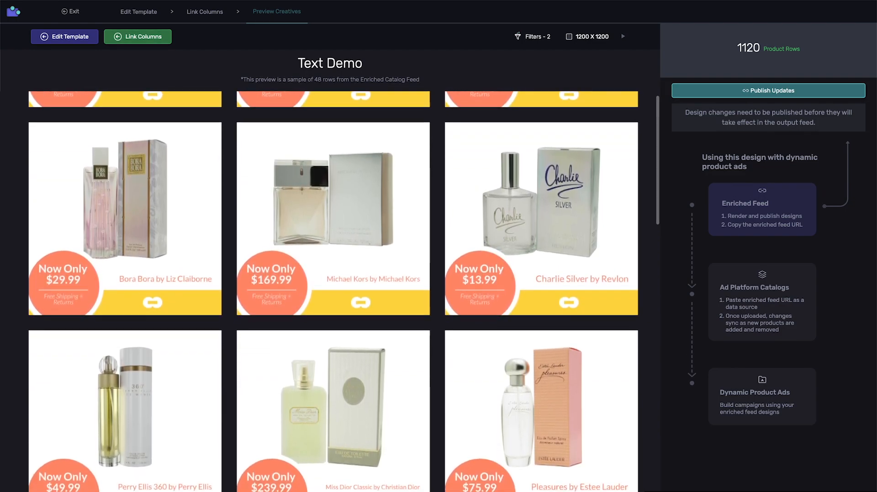
pyautogui.scroll(-2, 208, 88)
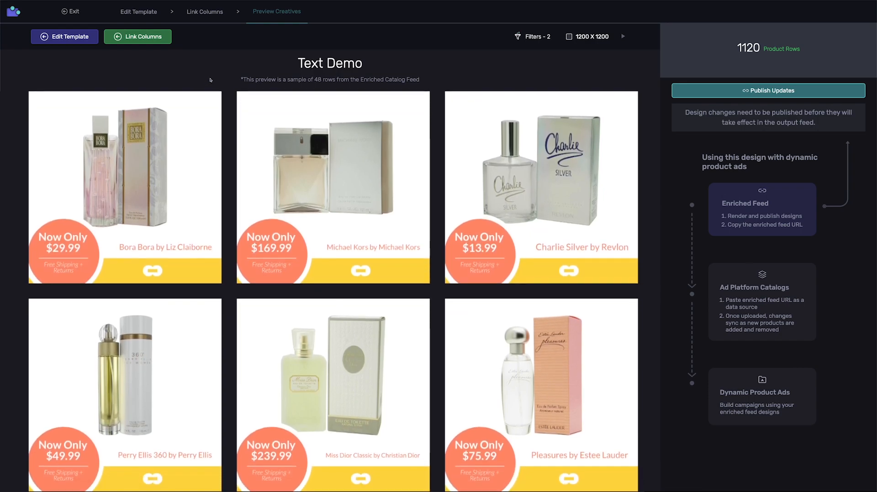
pyautogui.scroll(-1, 210, 79)
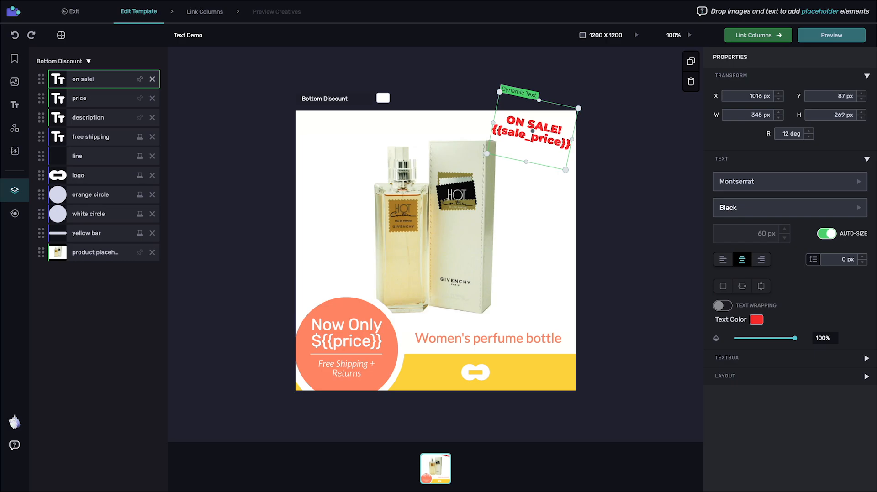
# Select the red 'ON SALE! {{sale_price}}' layer in the template, then go to the New Feed previews.
pyautogui.click(657, 207)
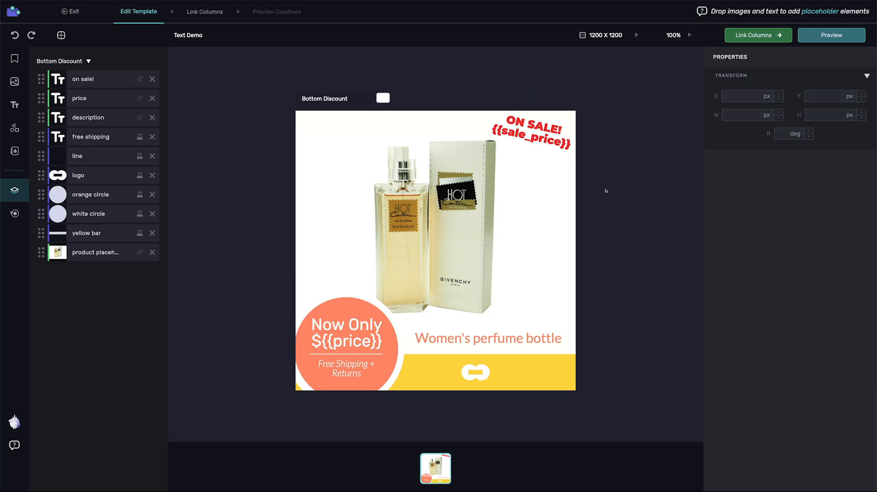
pyautogui.click(103, 79)
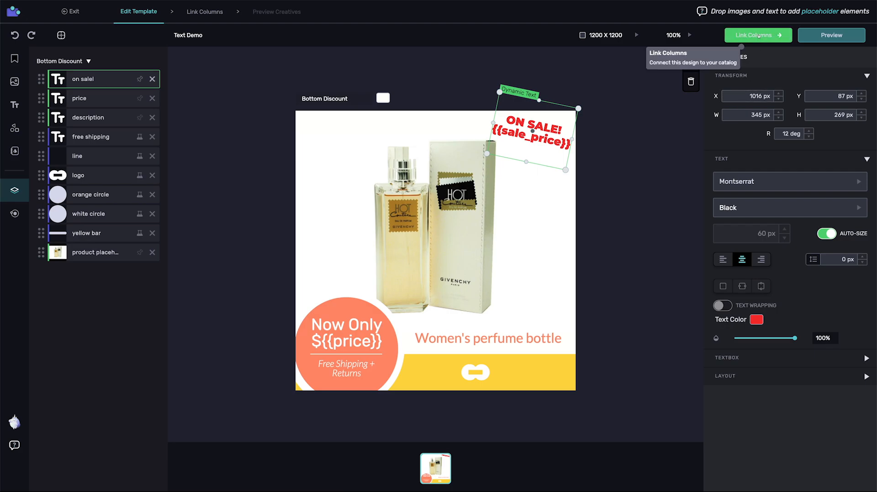
pyautogui.click(758, 35)
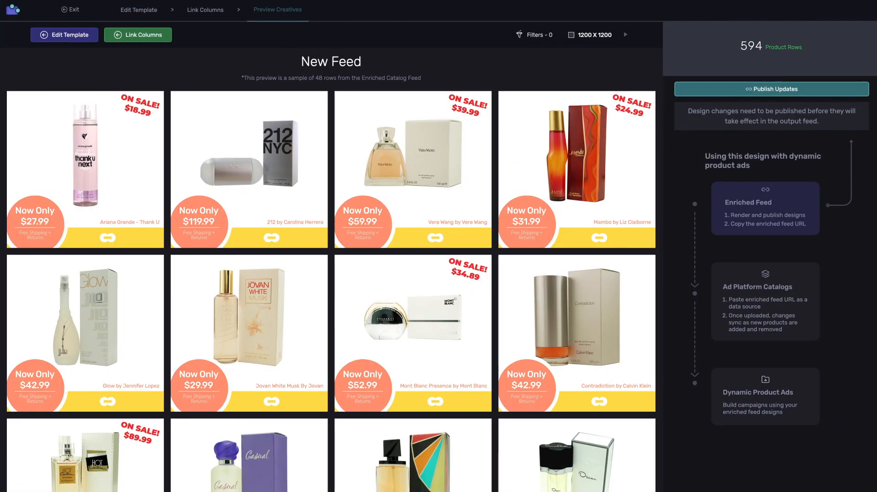
# Scroll through the New Feed previews, checking the red ON SALE badge on discounted perfumes.
pyautogui.scroll(-1, 331, 291)
pyautogui.scroll(-1, 332, 291)
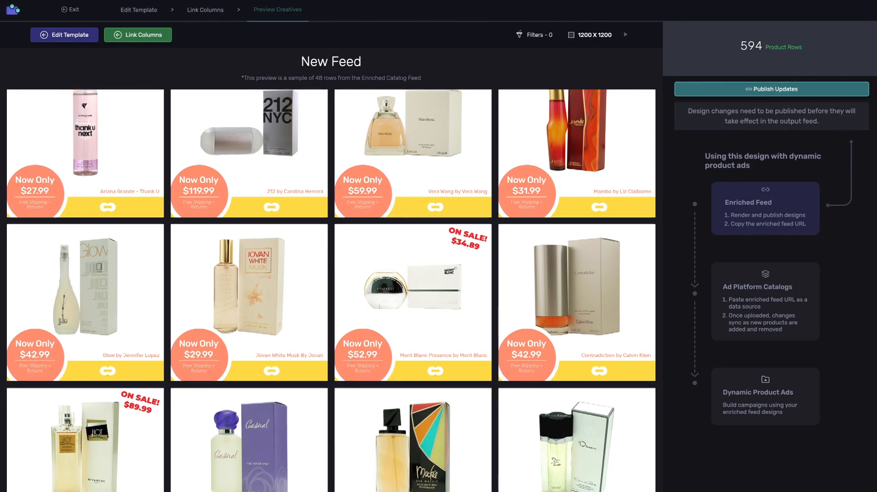
pyautogui.scroll(-2, 331, 291)
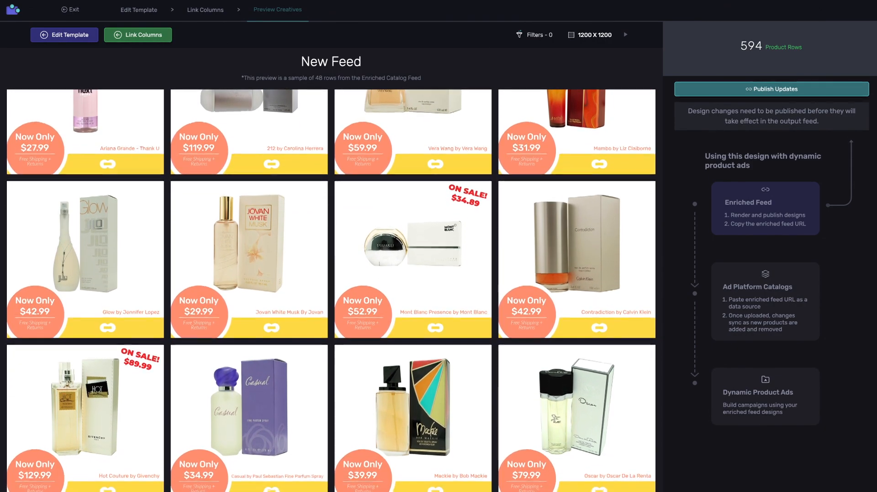
pyautogui.scroll(-3, 331, 291)
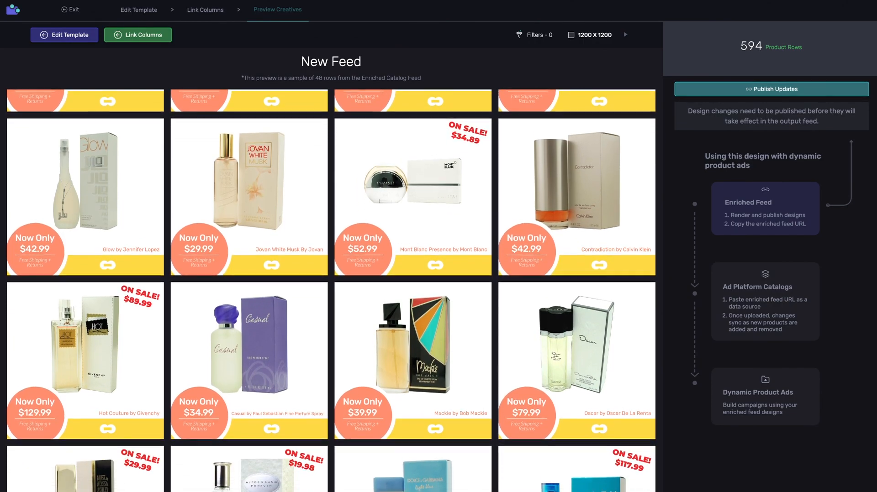
pyautogui.scroll(-4, 331, 291)
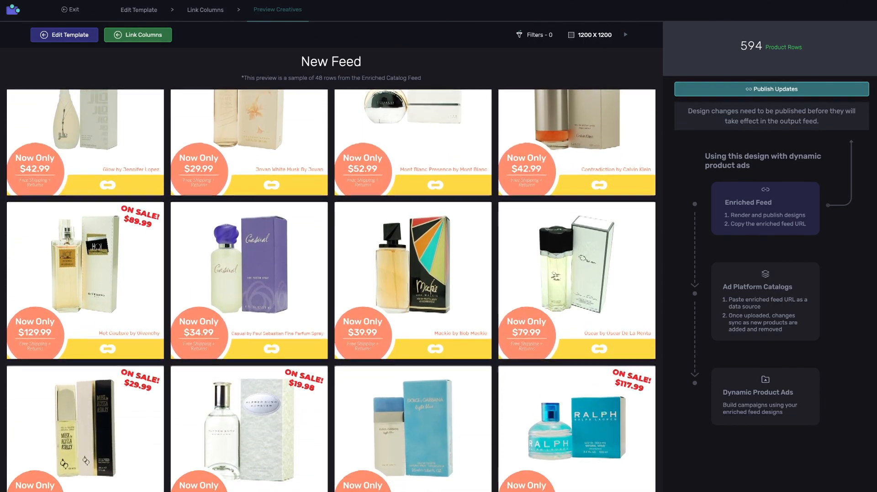
pyautogui.scroll(-2, 332, 291)
pyautogui.scroll(-2, 331, 291)
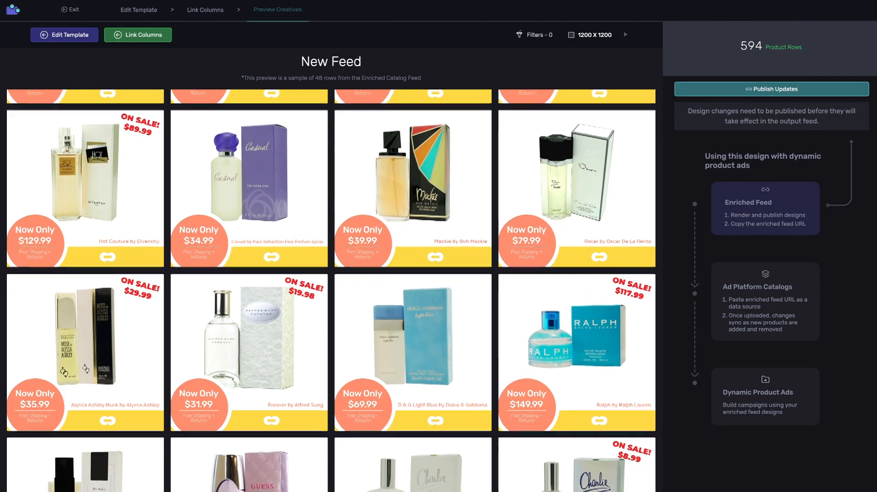
pyautogui.scroll(-1, 331, 291)
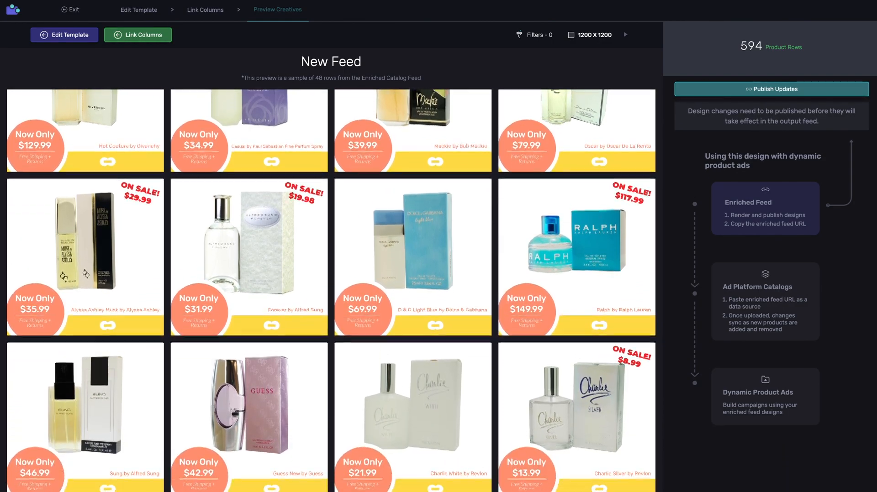
pyautogui.scroll(-4, 331, 291)
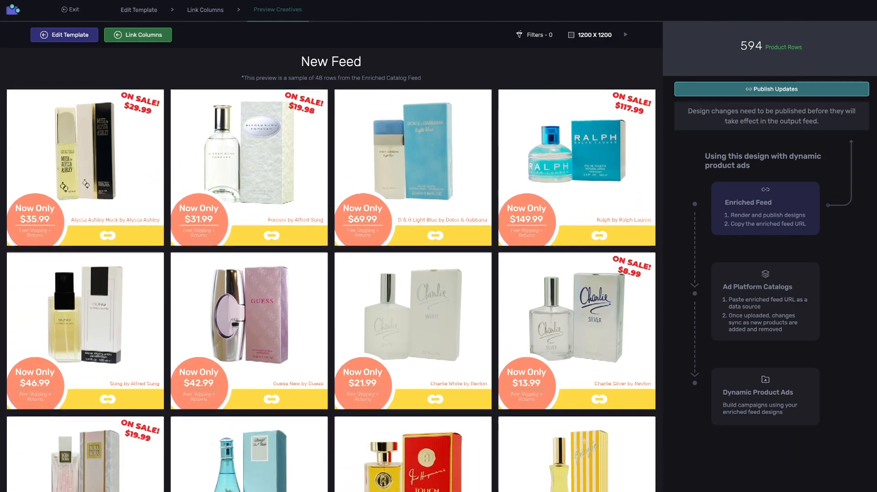
pyautogui.scroll(-2, 331, 290)
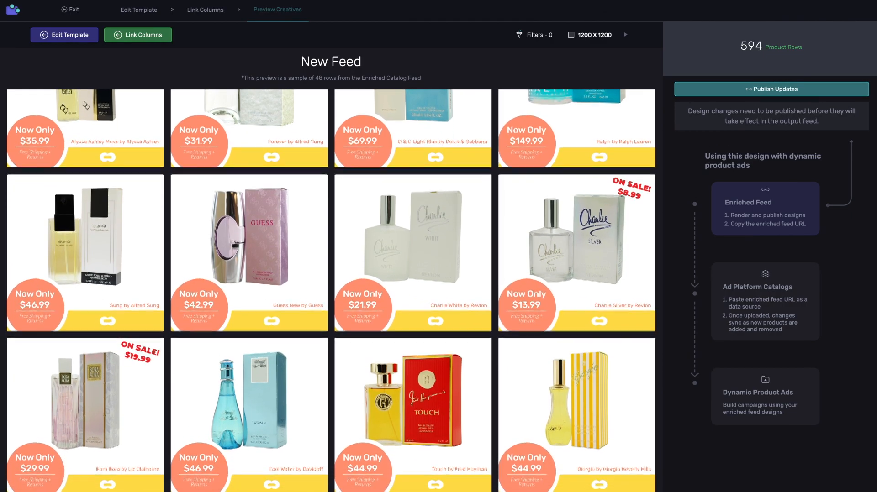
pyautogui.scroll(-3, 331, 291)
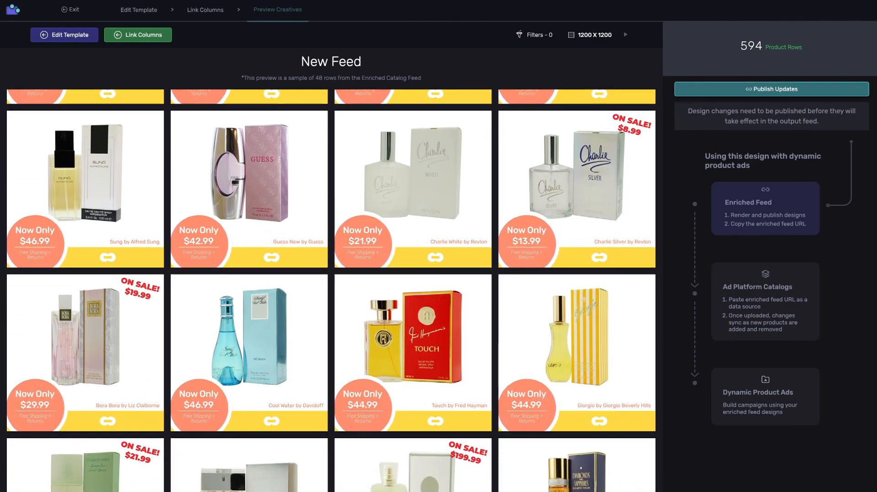
pyautogui.scroll(-2, 331, 290)
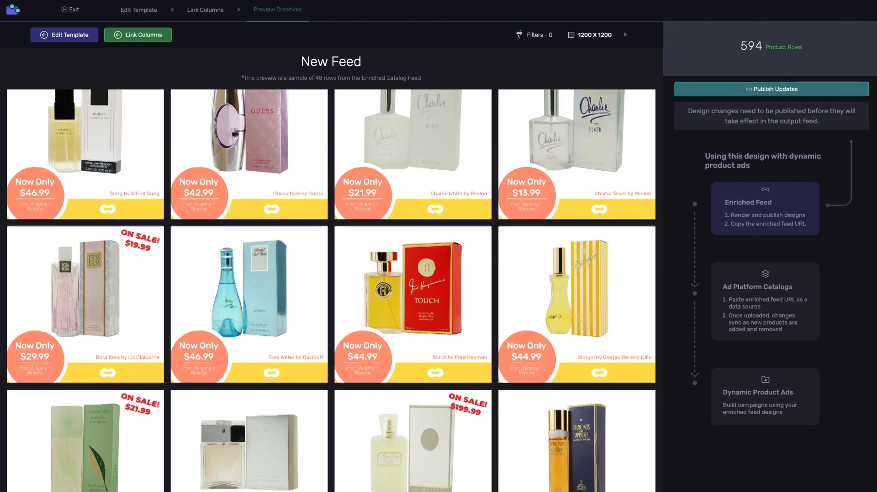
pyautogui.scroll(-1, 331, 291)
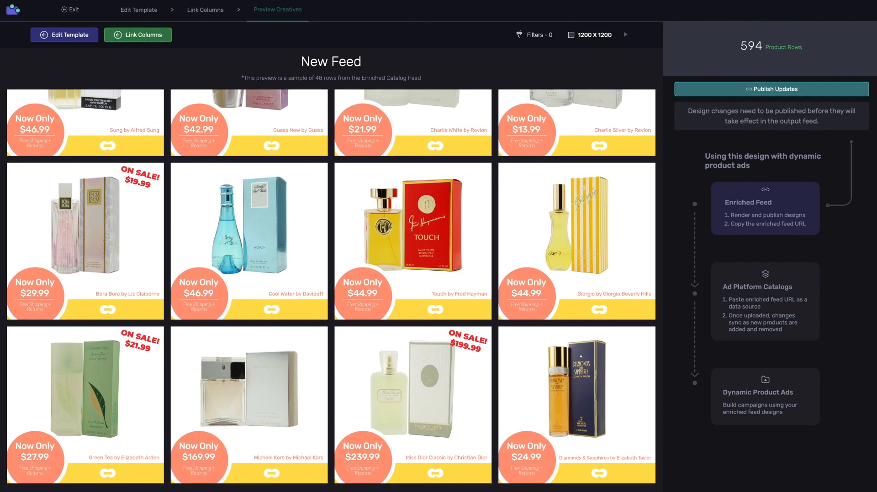
pyautogui.scroll(-1, 331, 290)
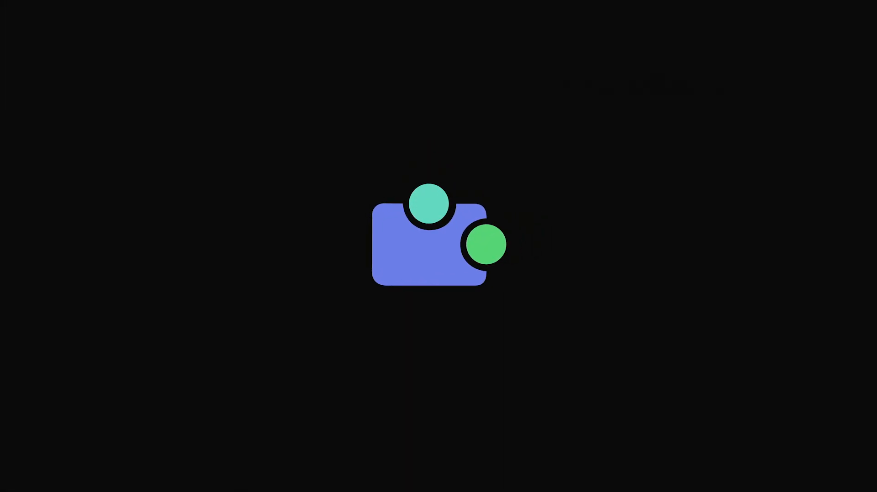